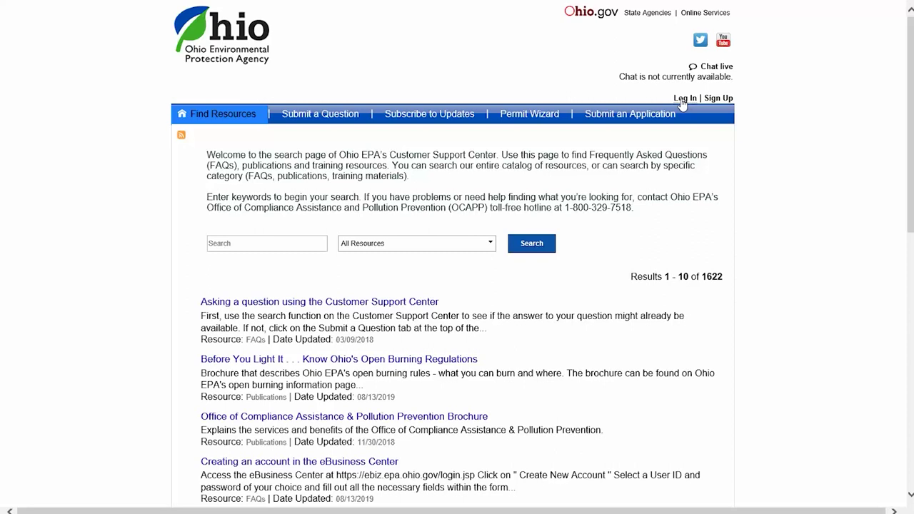
# - Log in to the customer account with its username e-mail and password
pyautogui.click(683, 100)
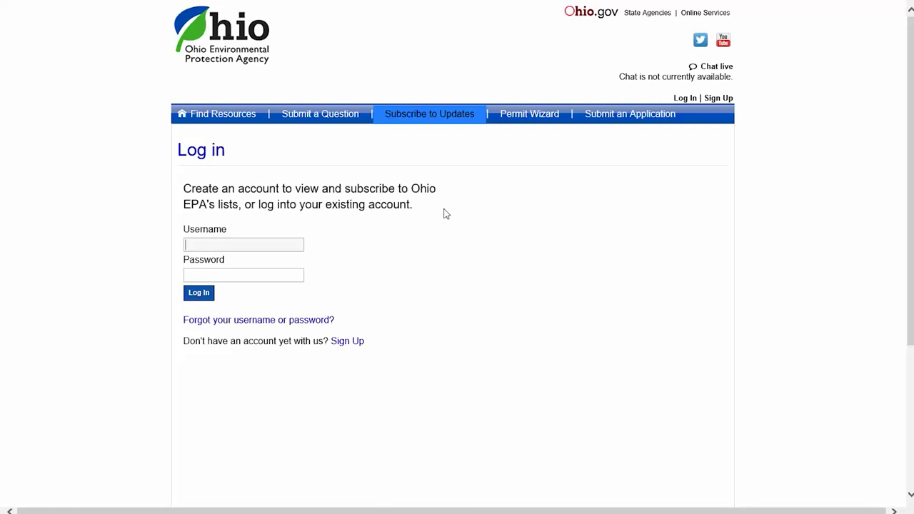
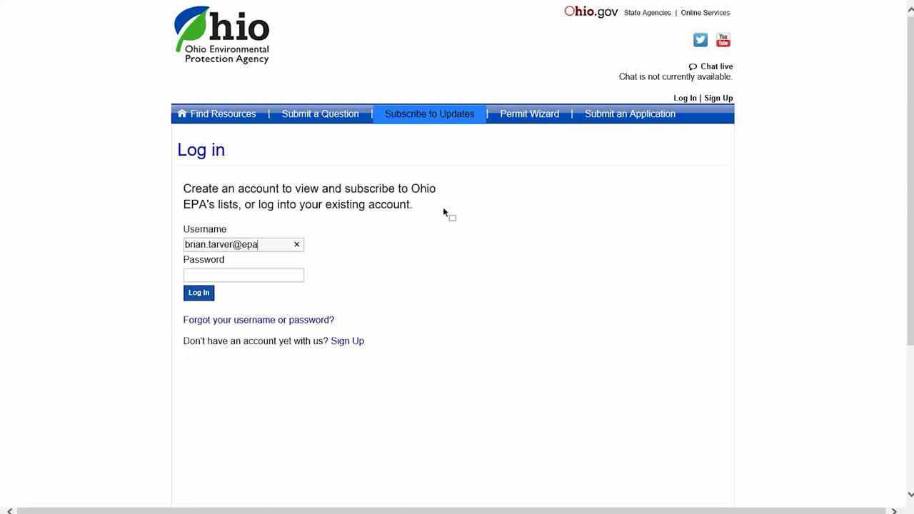
pyautogui.press('Tab')
pyautogui.write('********')
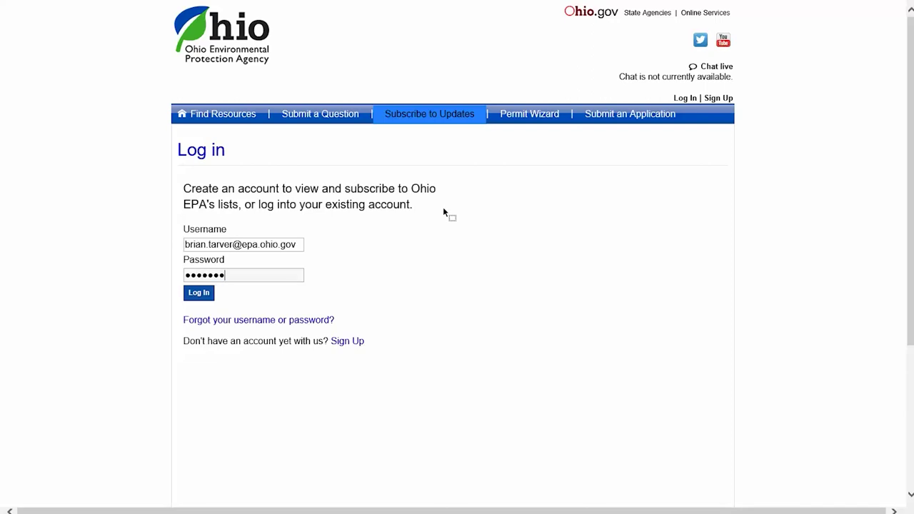
pyautogui.write('**')
pyautogui.click(201, 293)
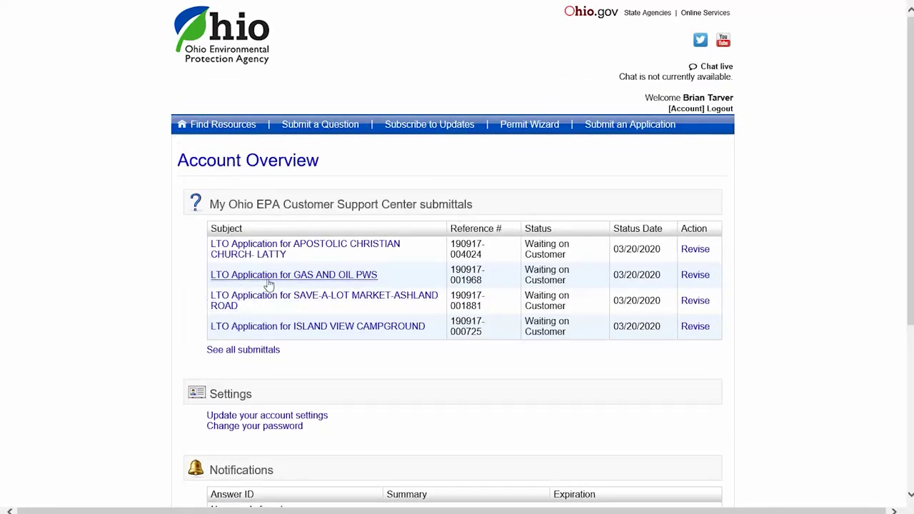
# - Load the Account Overview listing the four LTO application submittals waiting on customer
pyautogui.click(682, 111)
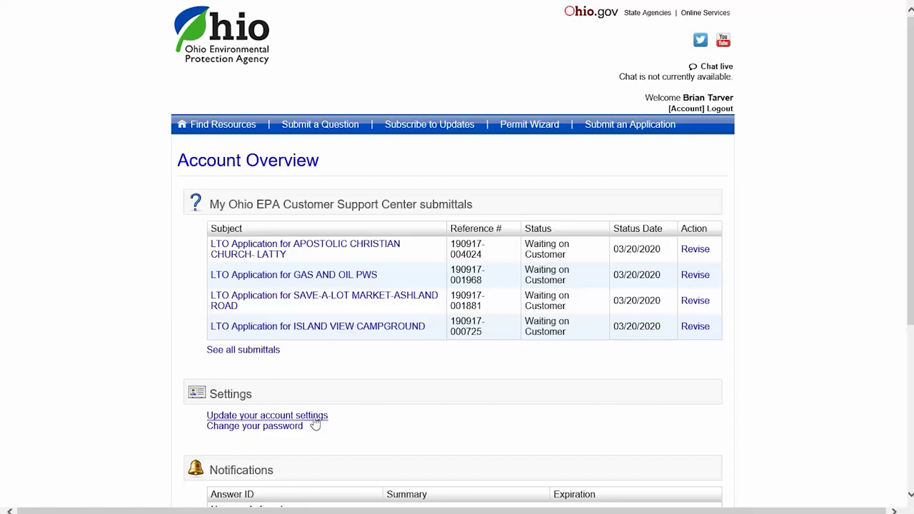
# - In Account Settings, delete the trailing extra text from the Street field and save the changes
pyautogui.click(314, 418)
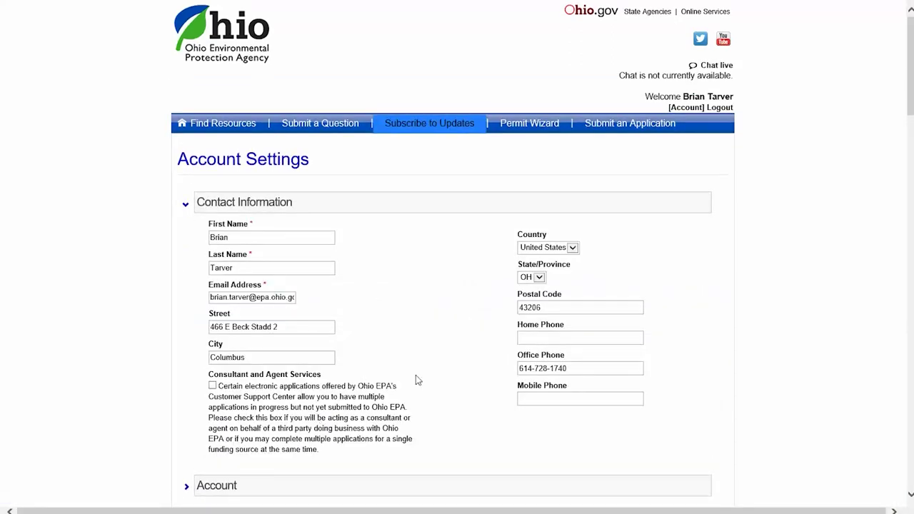
pyautogui.click(286, 329)
pyautogui.press('BackSpace')
pyautogui.press('BackSpace')
pyautogui.press('BackSpace')
pyautogui.press('BackSpace')
pyautogui.press('BackSpace')
pyautogui.press('BackSpace')
pyautogui.press('BackSpace')
pyautogui.scroll(-3, 285, 331)
pyautogui.click(214, 406)
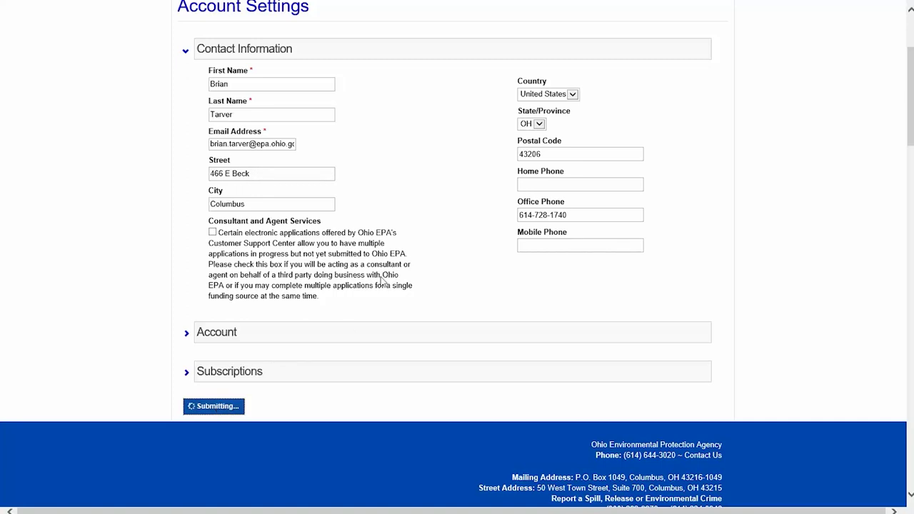
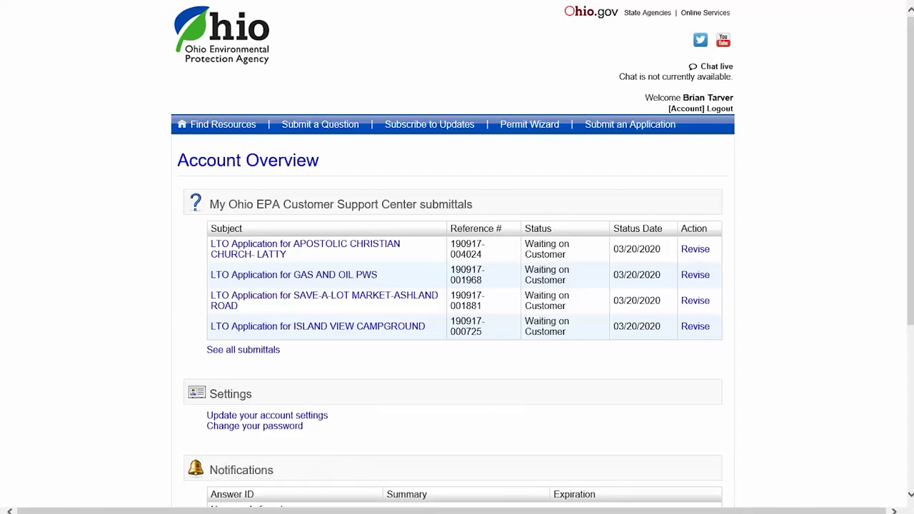
# - Bring up the License to Operate application and save past the Instructions page to My Contact Info
pyautogui.click(510, 504)
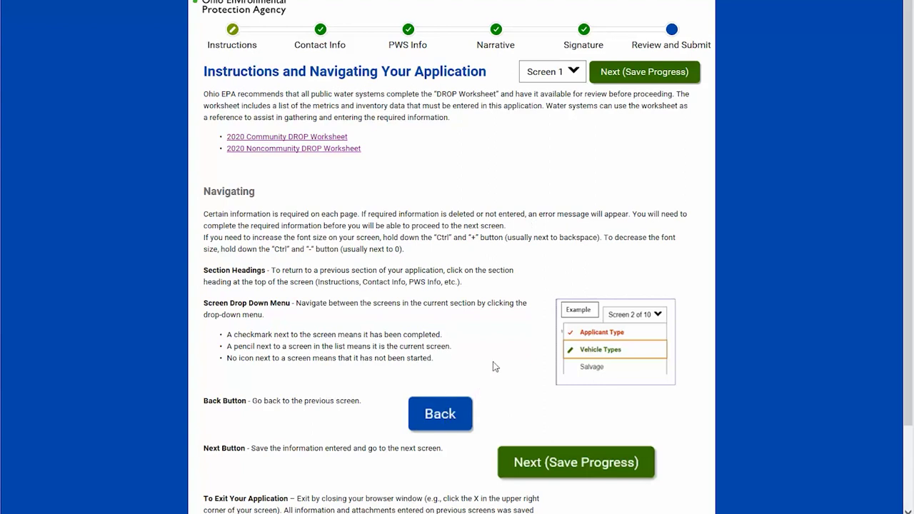
pyautogui.click(642, 80)
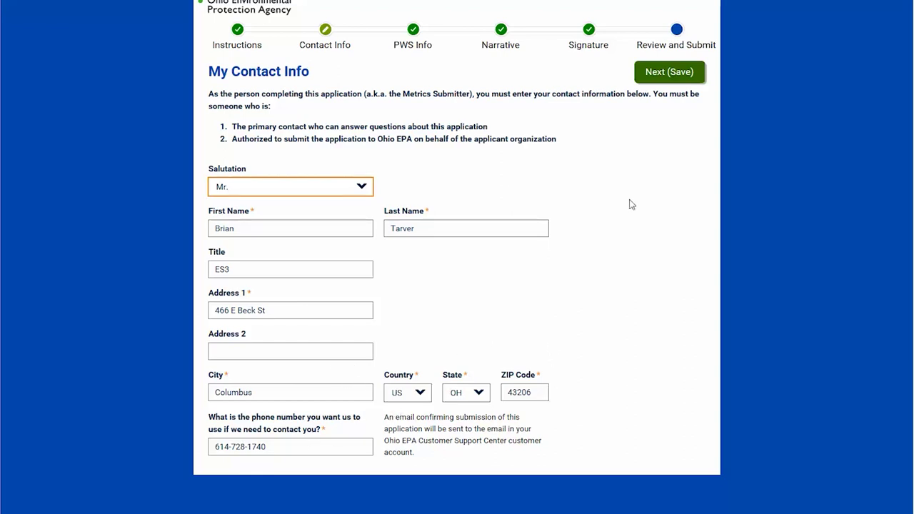
# - Save the prefilled contact info and the 'Yes' answer for whether the PWS was active
pyautogui.click(670, 72)
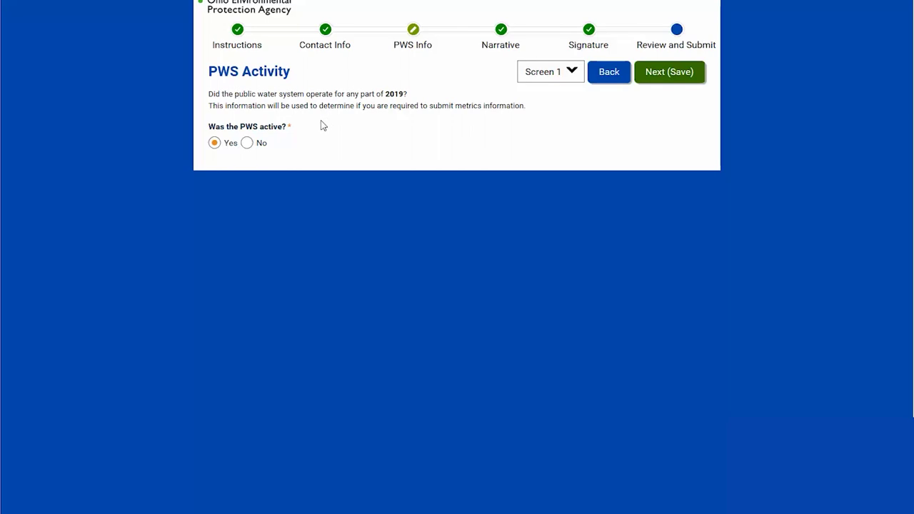
pyautogui.click(672, 80)
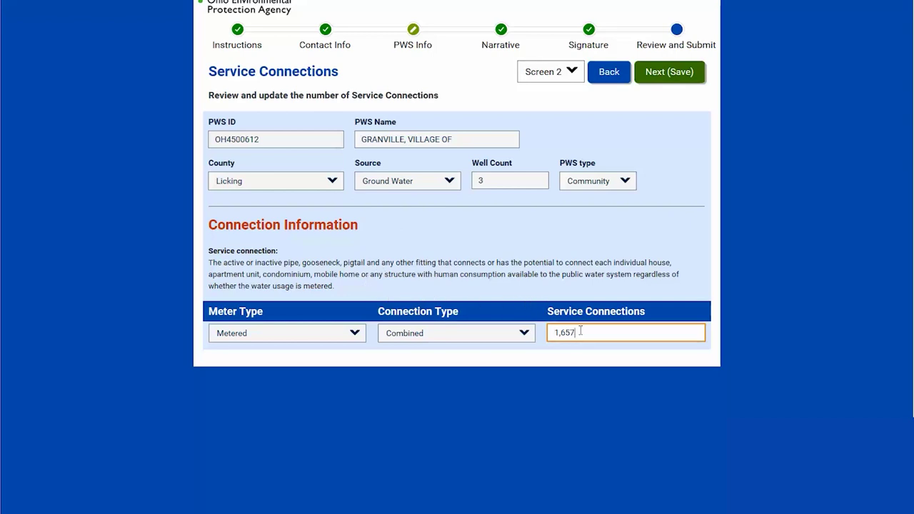
# - Change the metered service connections from 1,657 to 1,701 and save
pyautogui.moveTo(576, 332); pyautogui.dragTo(559, 335)
pyautogui.write('701')
pyautogui.click(662, 74)
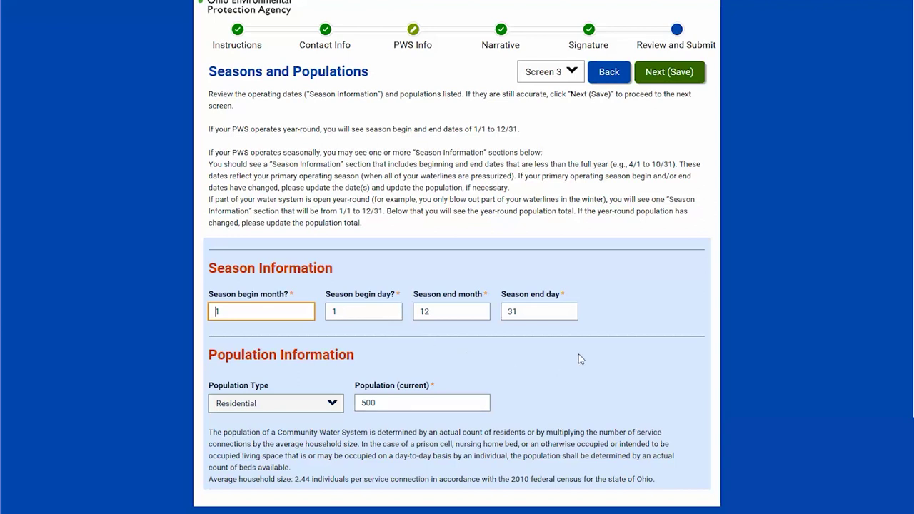
# - Replace the current residential population of 500 with 650 and save
pyautogui.click(391, 403)
pyautogui.moveTo(391, 402); pyautogui.dragTo(361, 403)
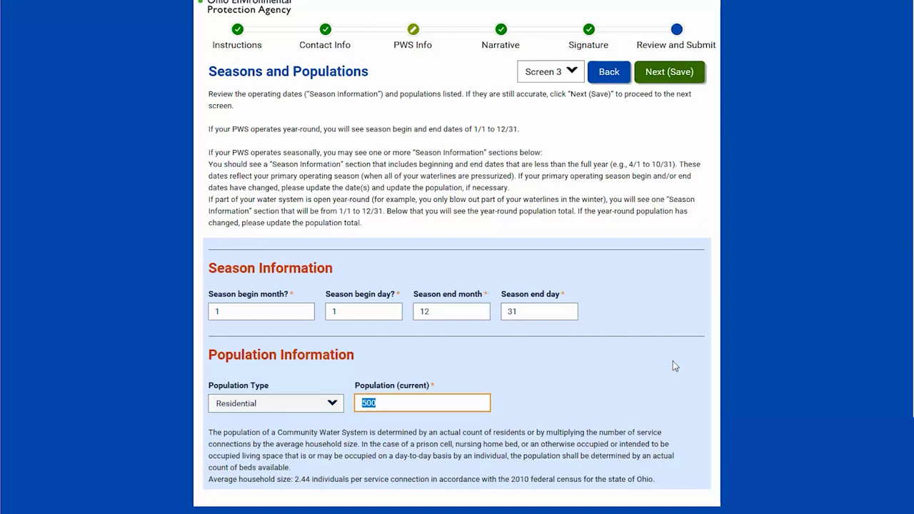
pyautogui.write('650')
pyautogui.click(662, 81)
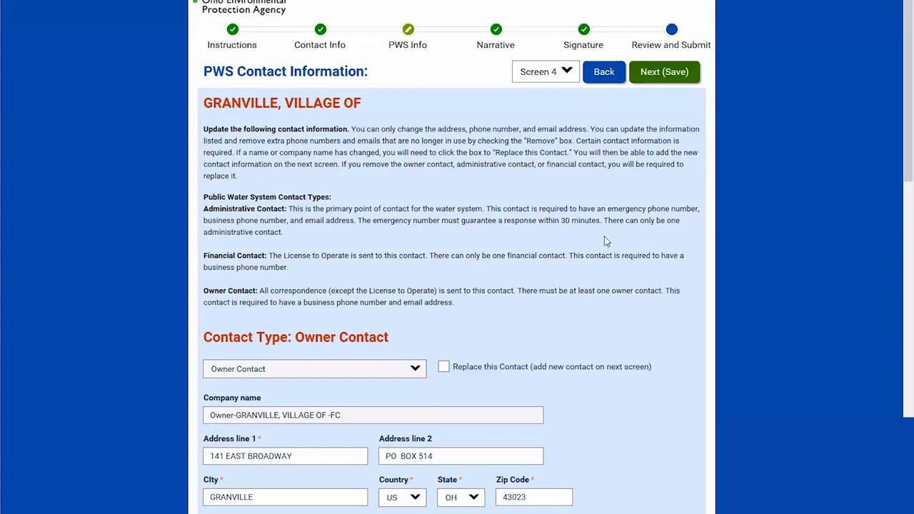
# - Review the Owner, Administrative and Financial contacts and save with the Administrative Contact marked for replacement
pyautogui.scroll(-3, 604, 237)
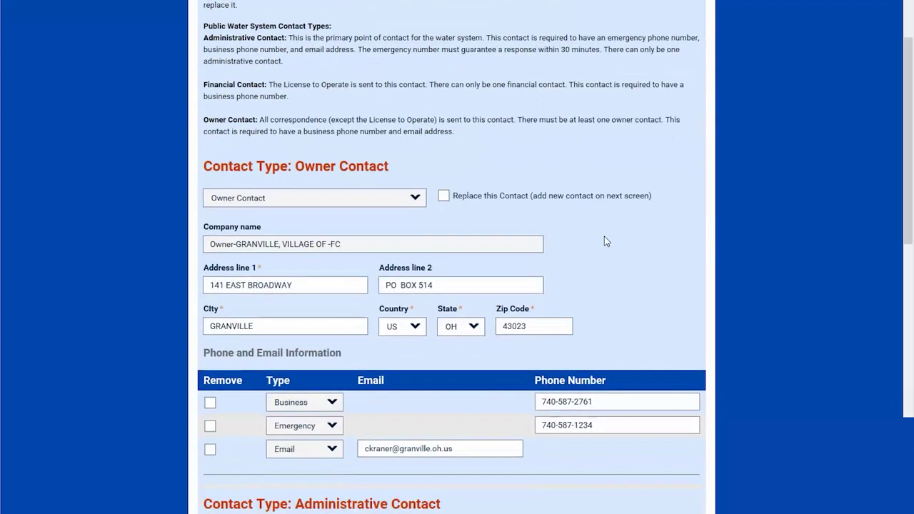
pyautogui.scroll(-2, 604, 237)
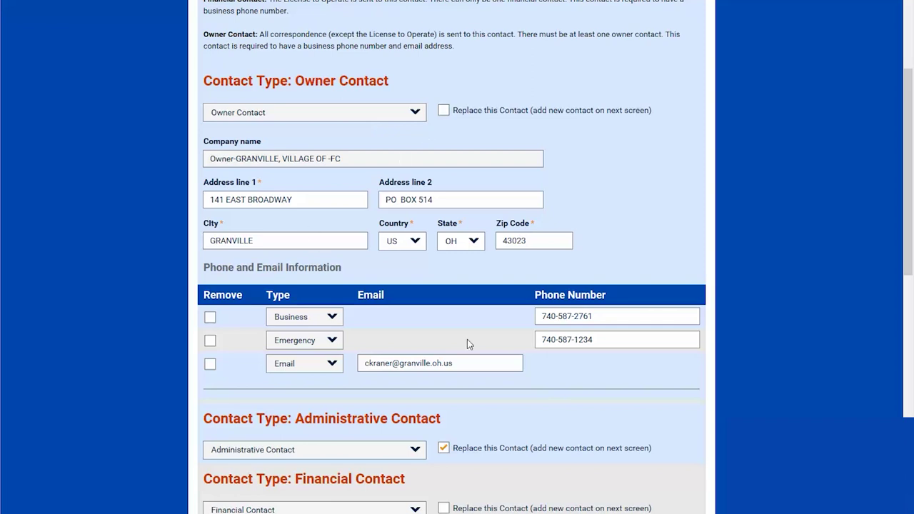
pyautogui.scroll(-3, 520, 360)
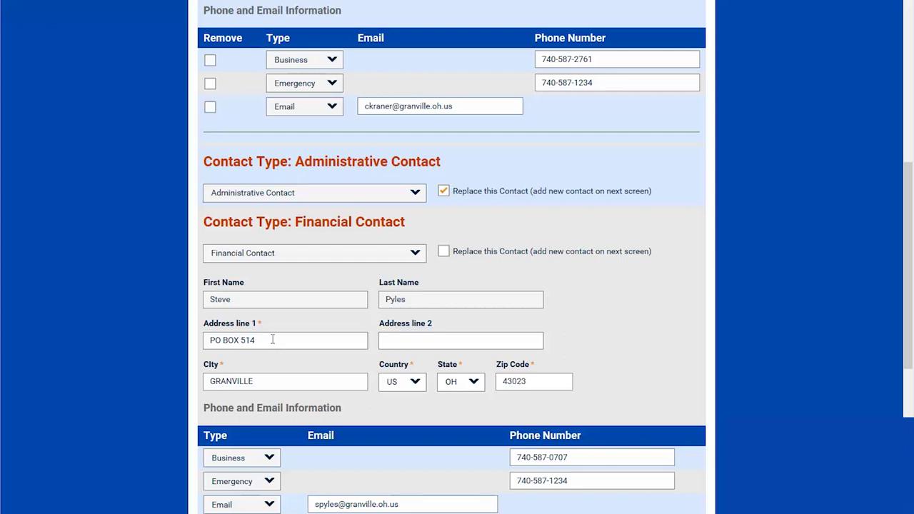
pyautogui.scroll(-1, 312, 373)
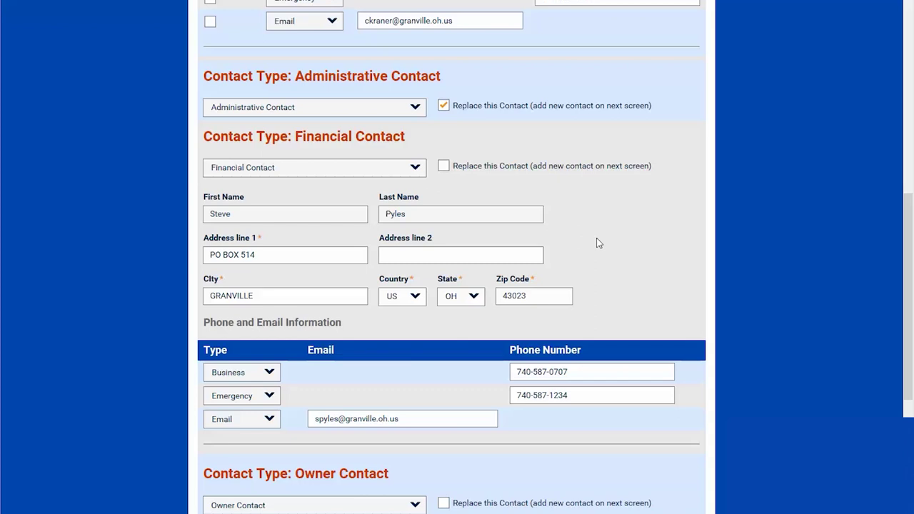
pyautogui.scroll(-3, 586, 263)
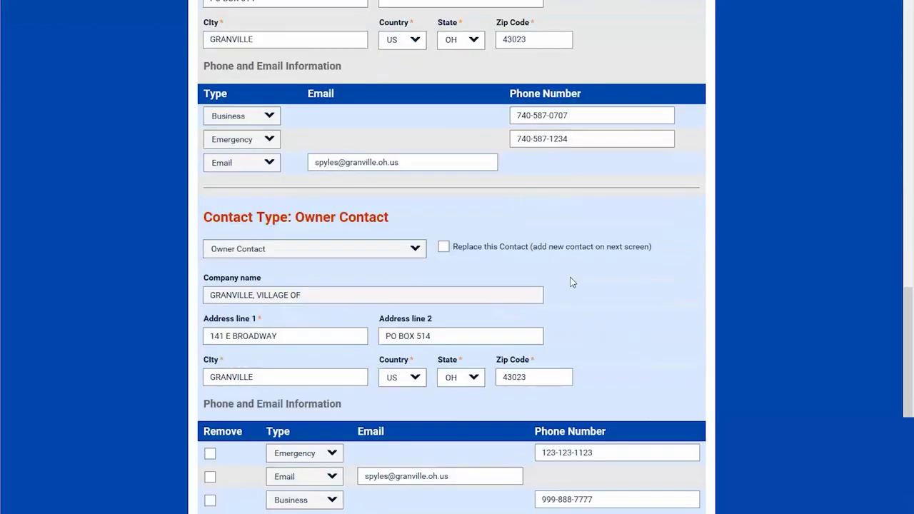
pyautogui.scroll(-1, 569, 280)
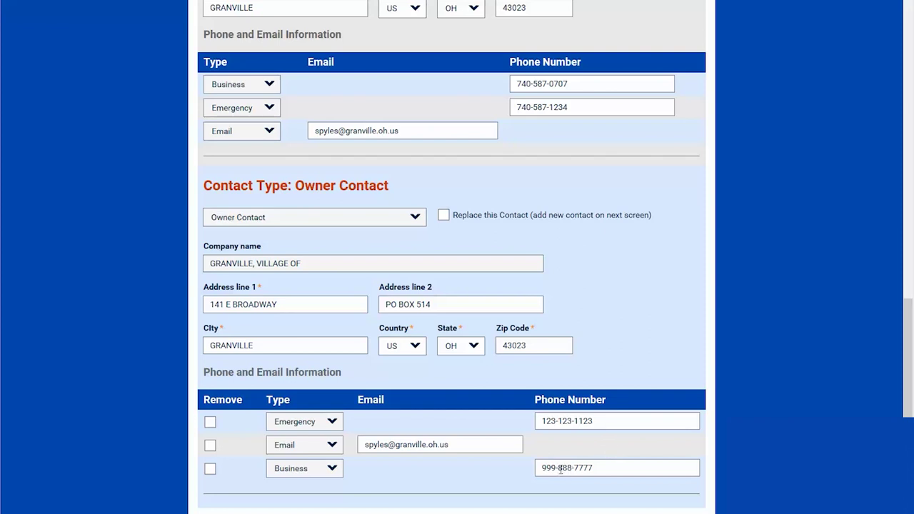
pyautogui.scroll(3, 591, 343)
pyautogui.scroll(2, 591, 340)
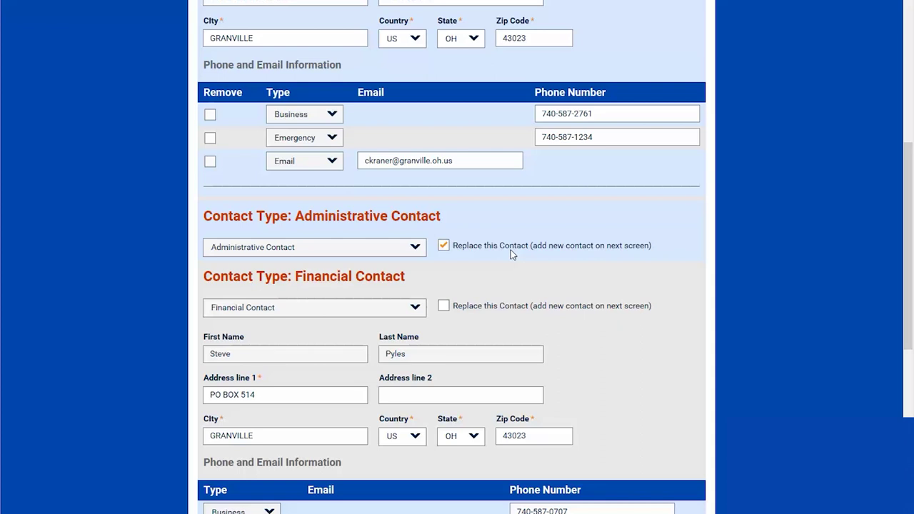
pyautogui.scroll(2, 511, 250)
pyautogui.scroll(6, 511, 249)
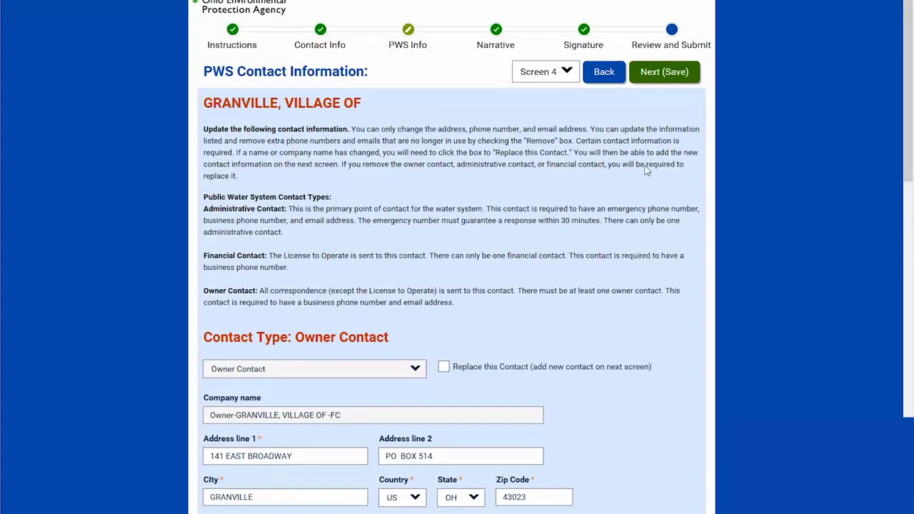
pyautogui.click(671, 74)
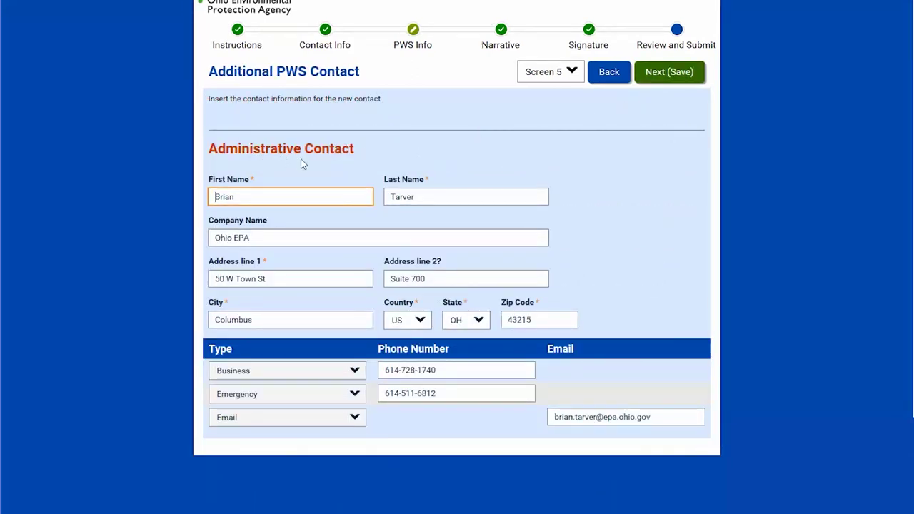
# - Accept the prefilled replacement Administrative Contact details and save them
pyautogui.click(264, 197)
pyautogui.click(669, 75)
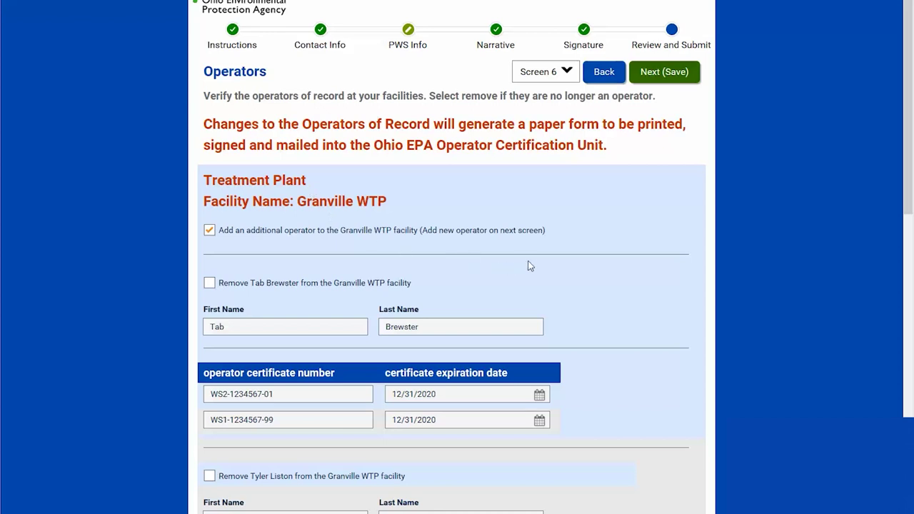
pyautogui.scroll(-2, 610, 287)
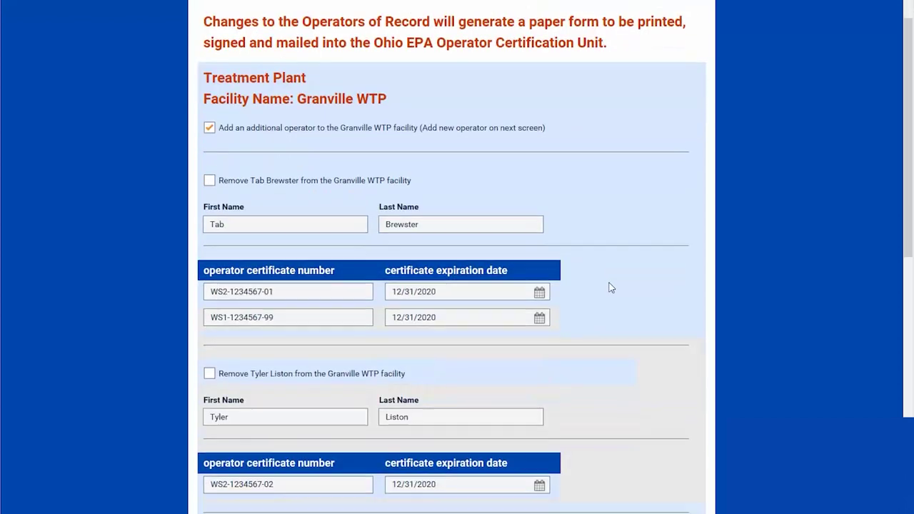
pyautogui.scroll(-1, 609, 288)
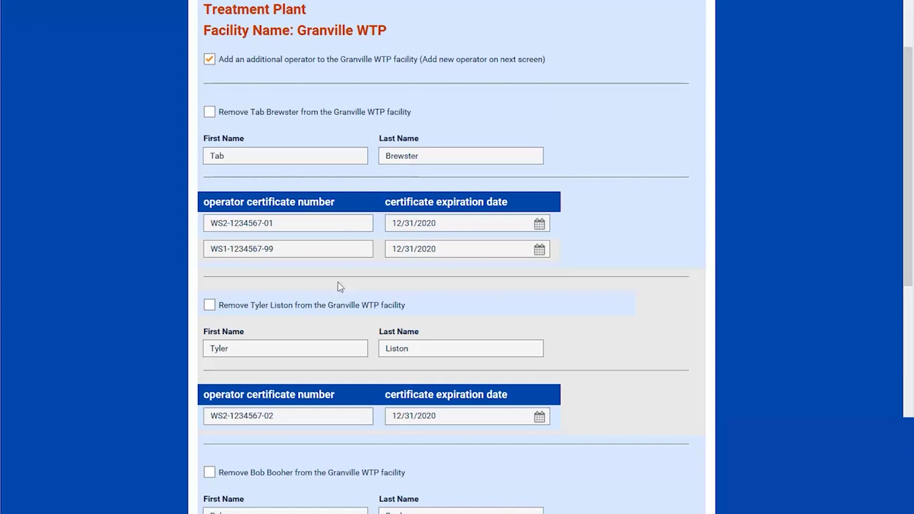
pyautogui.scroll(-3, 514, 341)
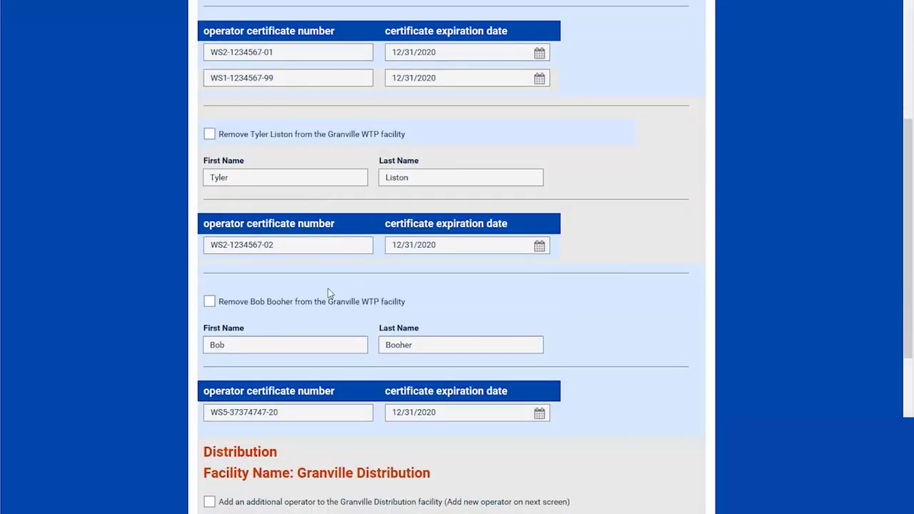
pyautogui.scroll(5, 368, 297)
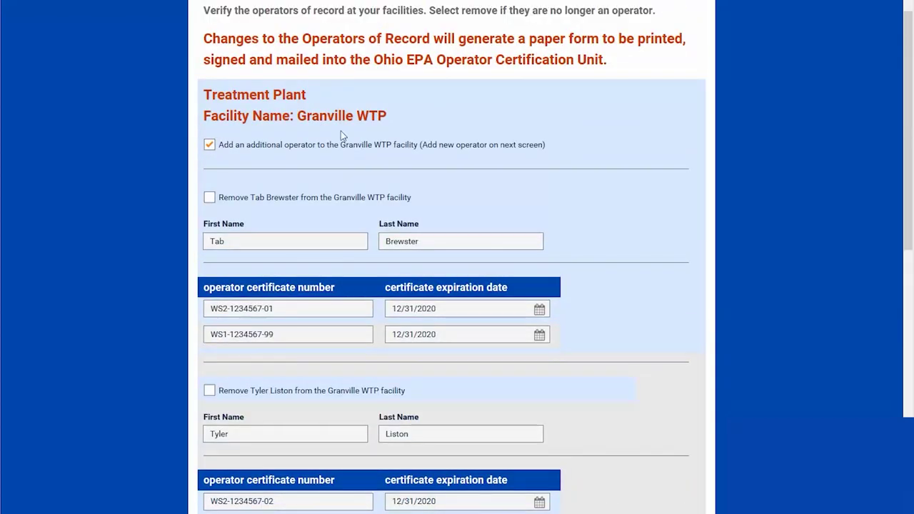
pyautogui.scroll(-5, 454, 325)
pyautogui.scroll(-3, 455, 329)
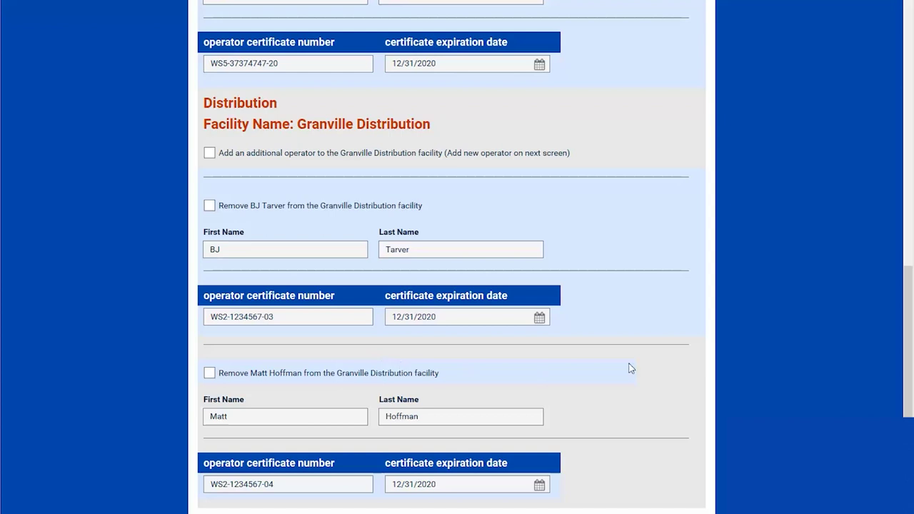
pyautogui.scroll(6, 598, 333)
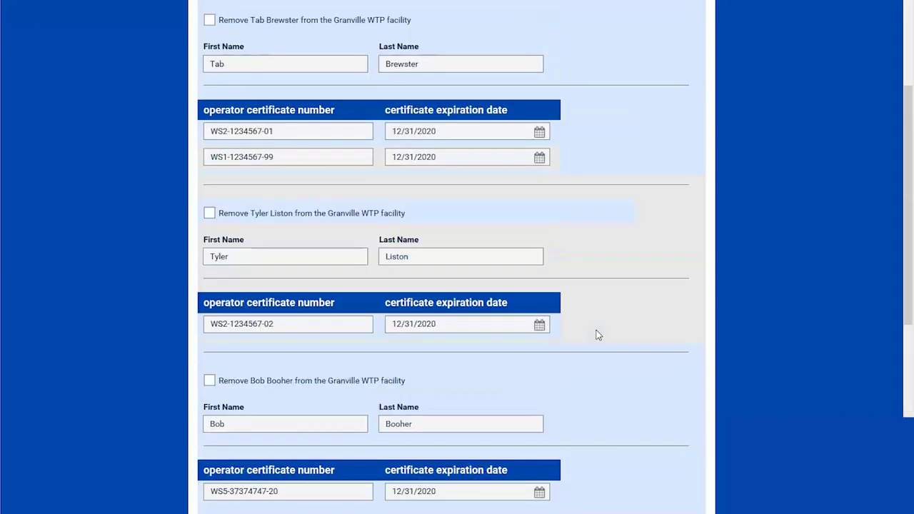
pyautogui.scroll(3, 597, 333)
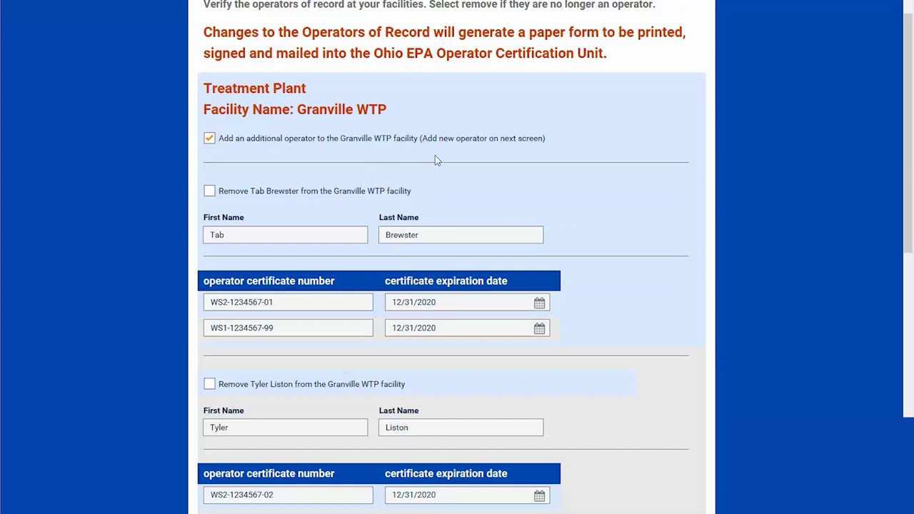
pyautogui.scroll(1, 598, 219)
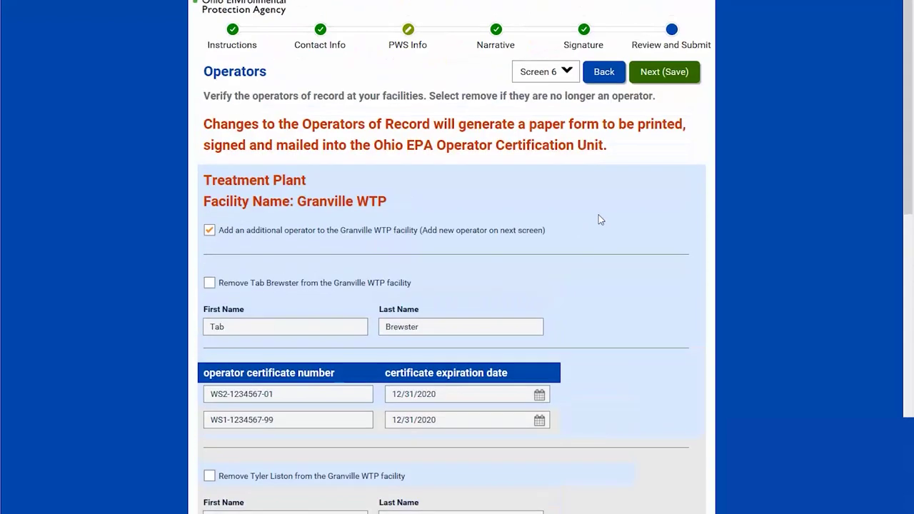
# - Save the operator list, add the new operator, and save their certificate expiring 12/31/2021
pyautogui.click(666, 74)
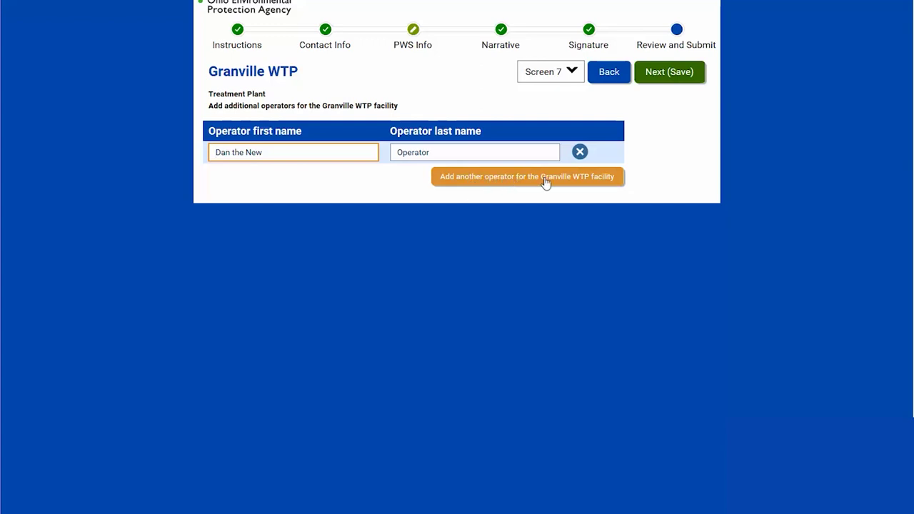
pyautogui.click(663, 77)
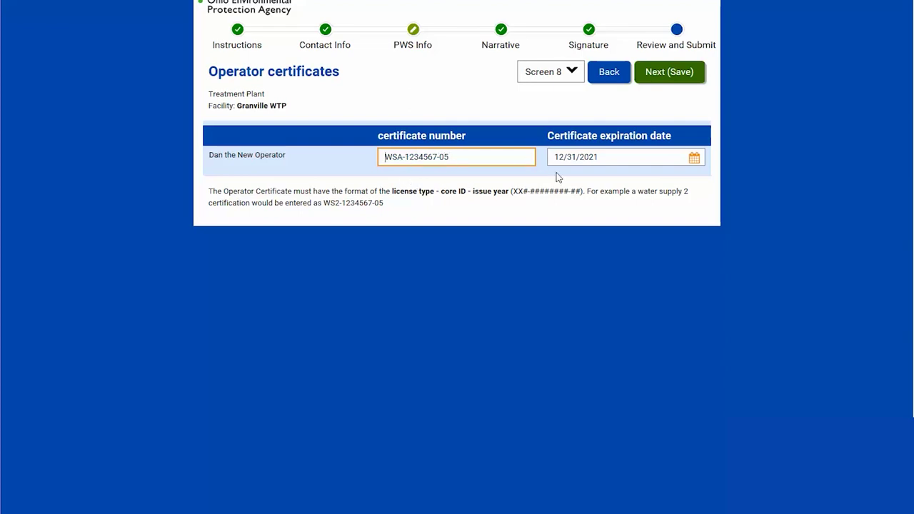
pyautogui.click(664, 81)
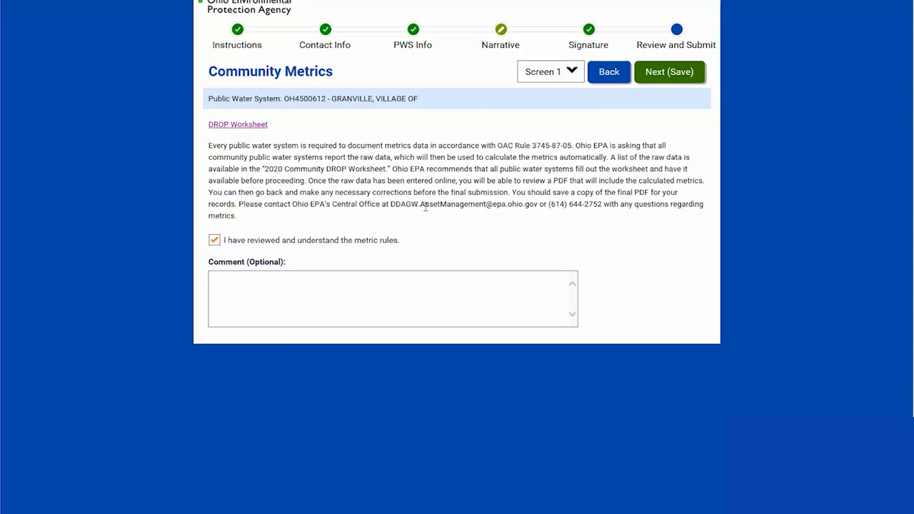
# - Acknowledge the metric rules and enter 450,000 total 2019 water system expenses as an Estimate
pyautogui.click(675, 82)
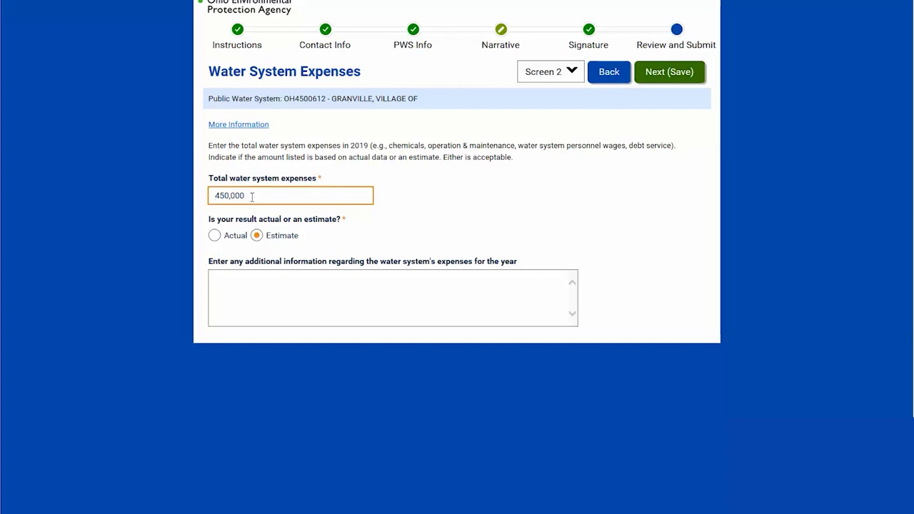
pyautogui.moveTo(252, 196); pyautogui.dragTo(215, 196)
pyautogui.click(214, 238)
pyautogui.click(258, 238)
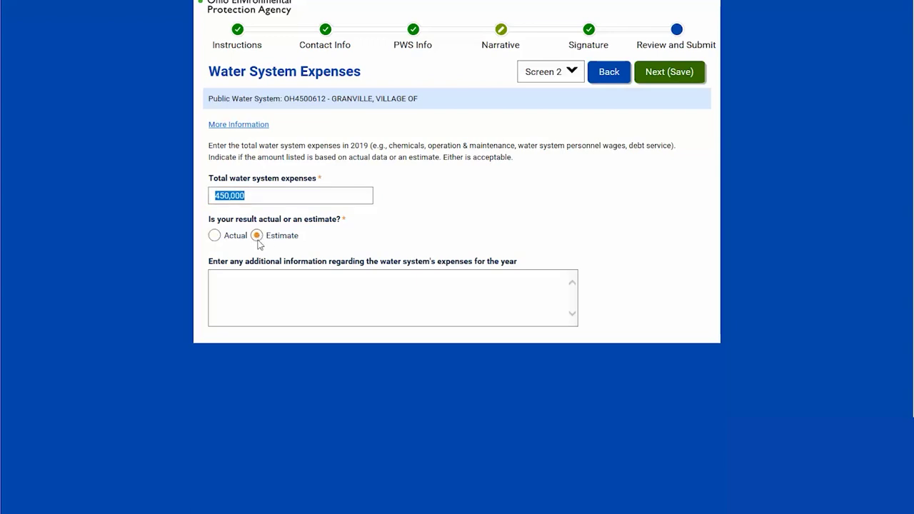
pyautogui.click(274, 280)
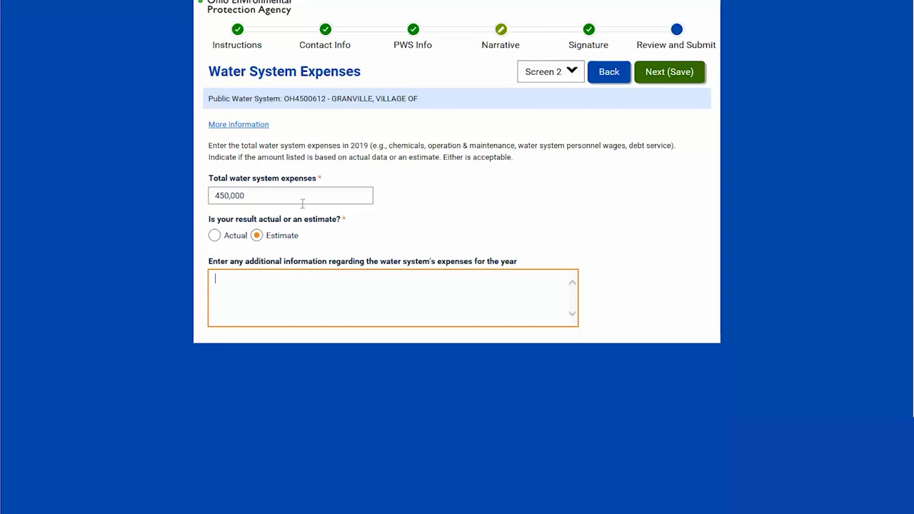
# - Save the expenses and enter 650,000 as the actual water system revenue
pyautogui.click(671, 74)
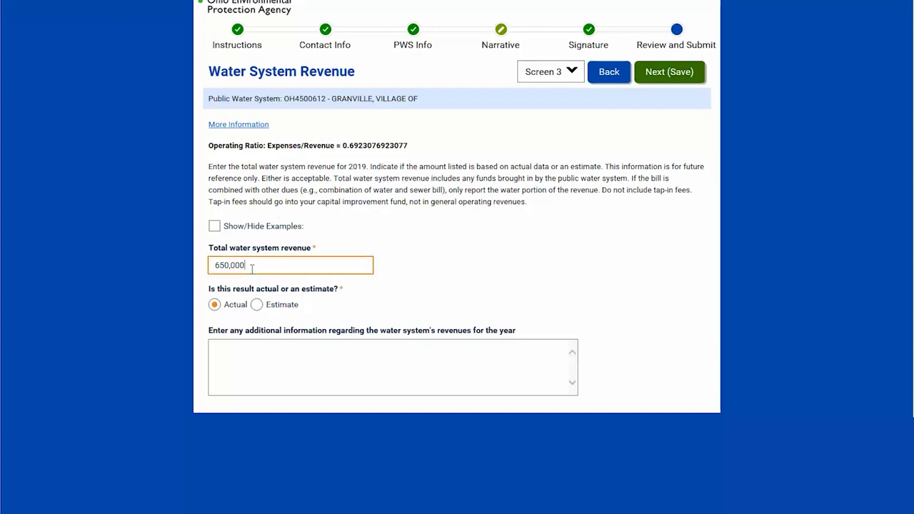
pyautogui.moveTo(251, 267); pyautogui.dragTo(216, 268)
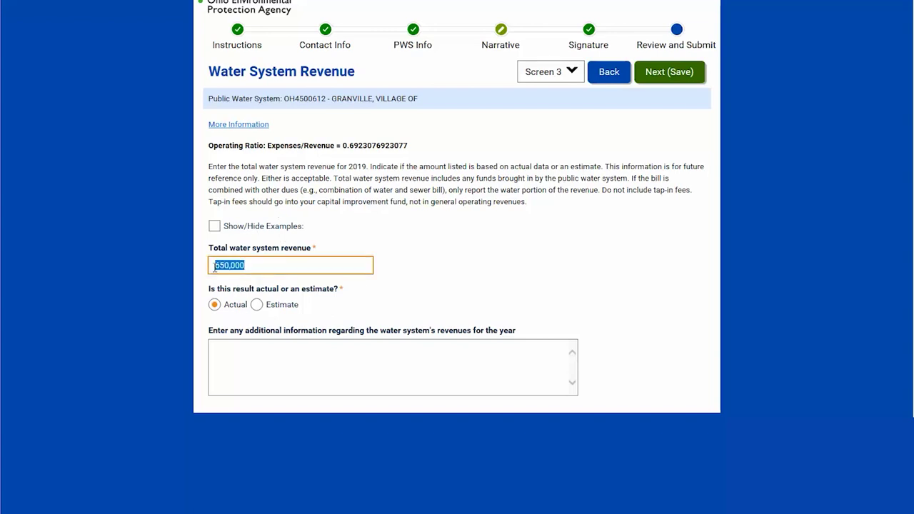
pyautogui.click(345, 146)
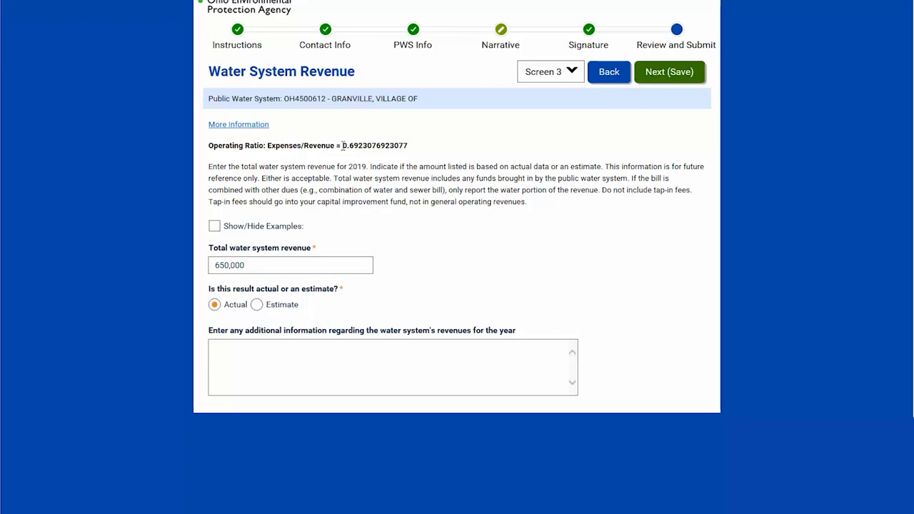
pyautogui.moveTo(415, 147); pyautogui.dragTo(343, 148)
pyautogui.click(367, 177)
# - Show and hide the revenue calculation examples, then save the revenue
pyautogui.click(214, 227)
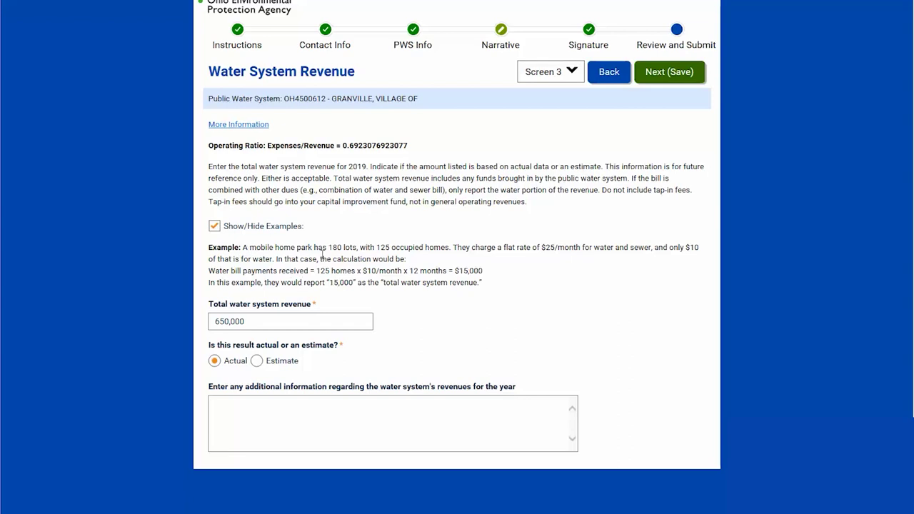
pyautogui.click(214, 227)
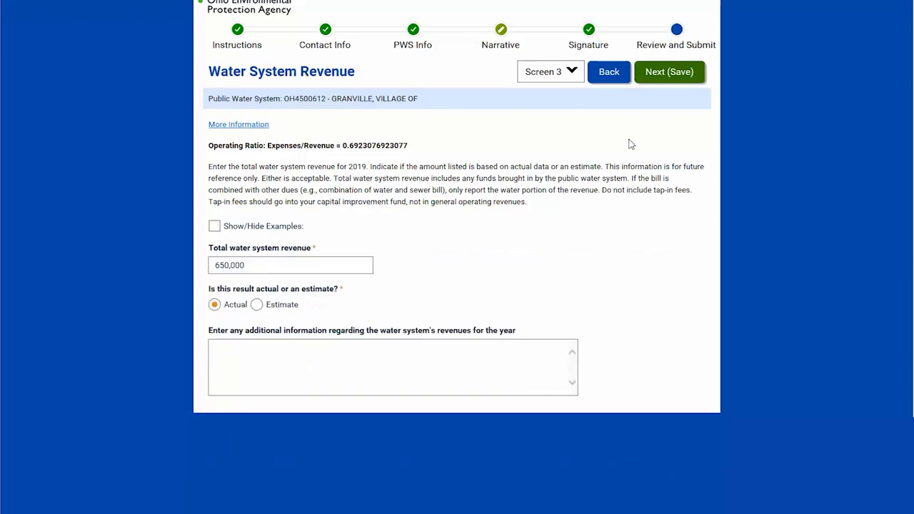
pyautogui.click(670, 78)
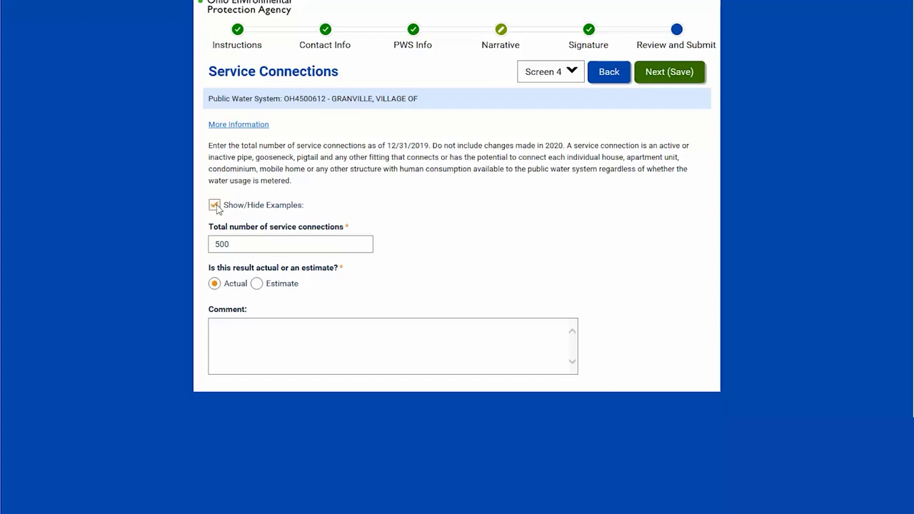
# - Hide the examples, save 500 service connections, then save 225 estimated waterline breaks
pyautogui.click(209, 205)
pyautogui.click(656, 85)
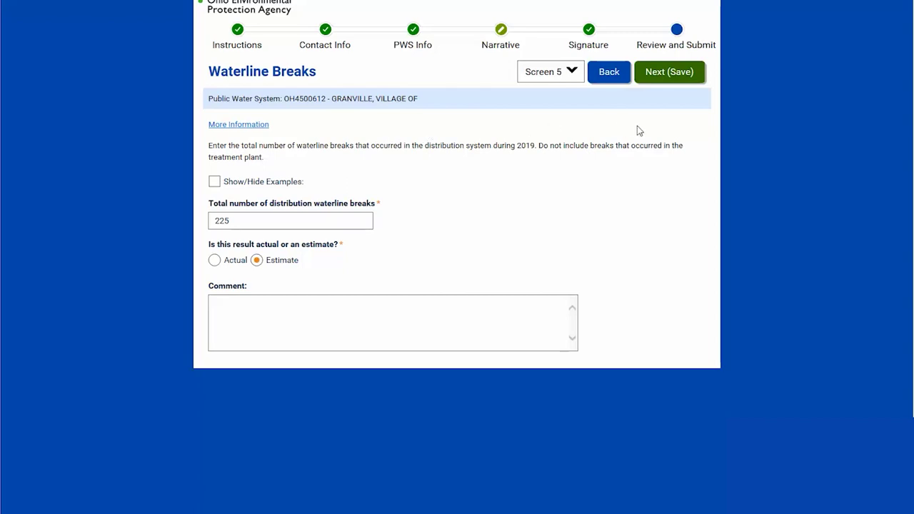
pyautogui.click(659, 74)
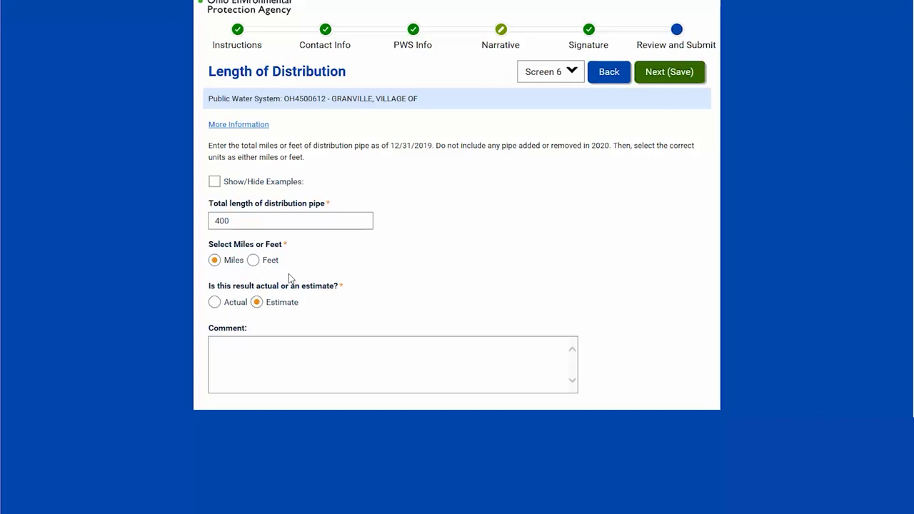
# - Save the distribution length, then save Billed Water Exported as 400,000 gallons, estimated
pyautogui.click(669, 72)
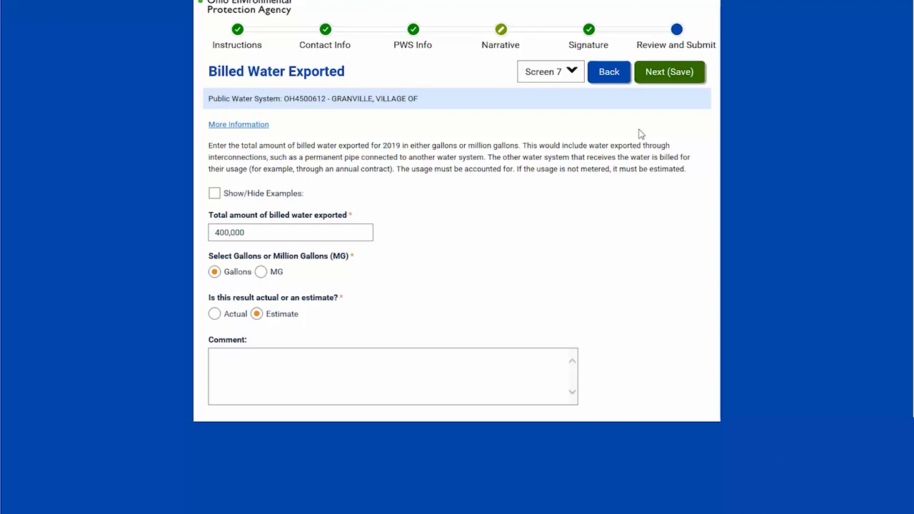
pyautogui.click(667, 74)
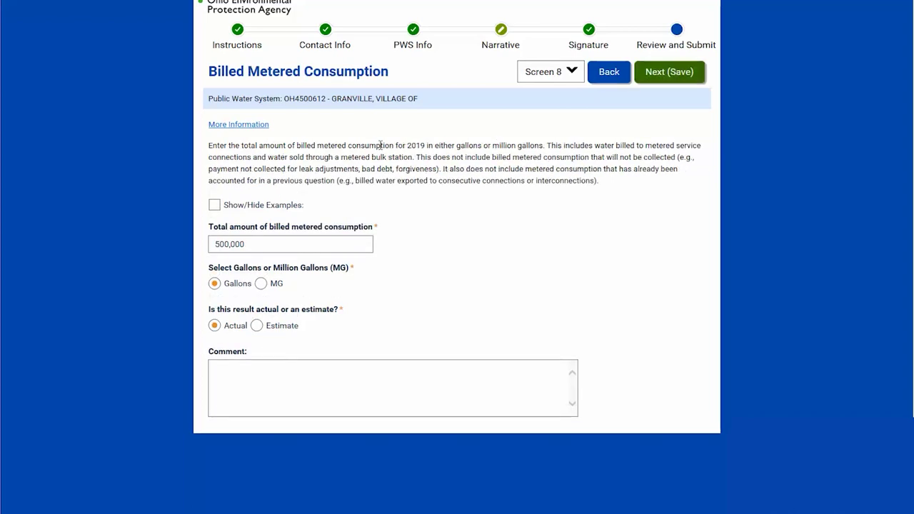
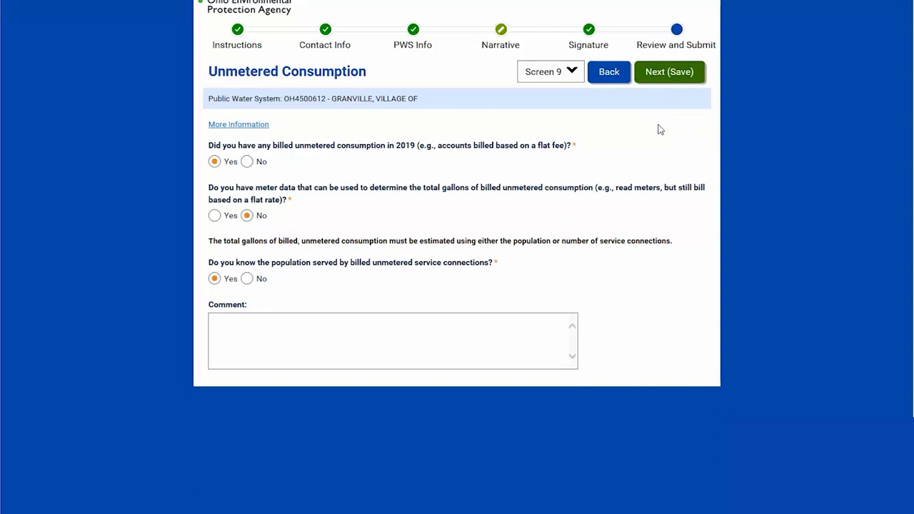
# - Save the 3,000 unmetered population, check the 109,500,000-gallon estimate, and continue to Water Produced
pyautogui.click(661, 74)
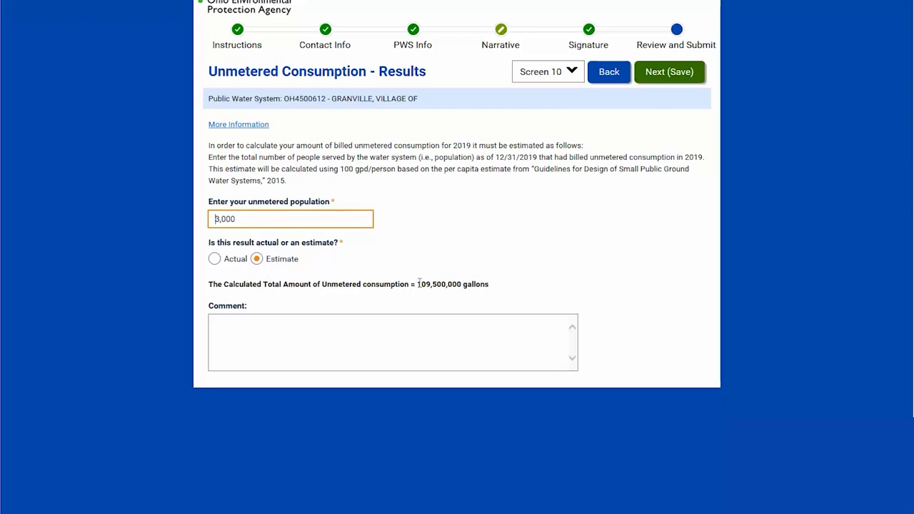
pyautogui.moveTo(419, 285); pyautogui.dragTo(462, 284)
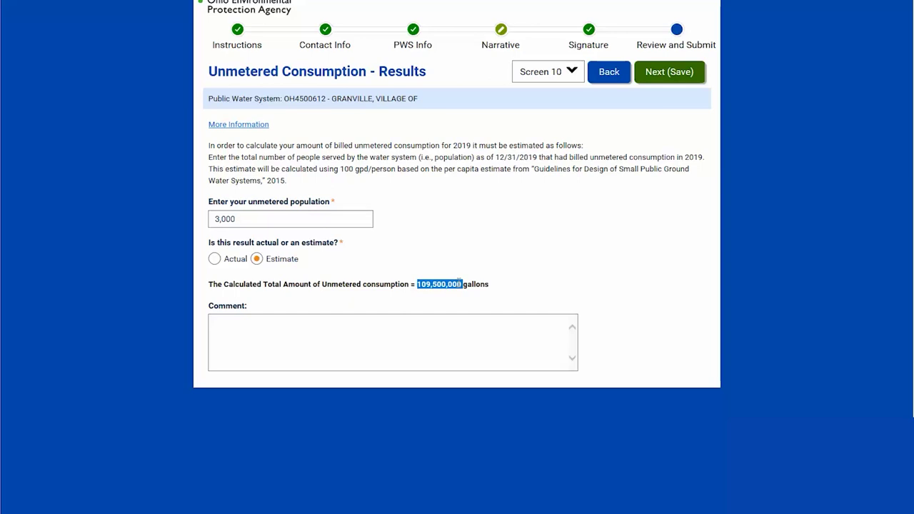
pyautogui.click(477, 245)
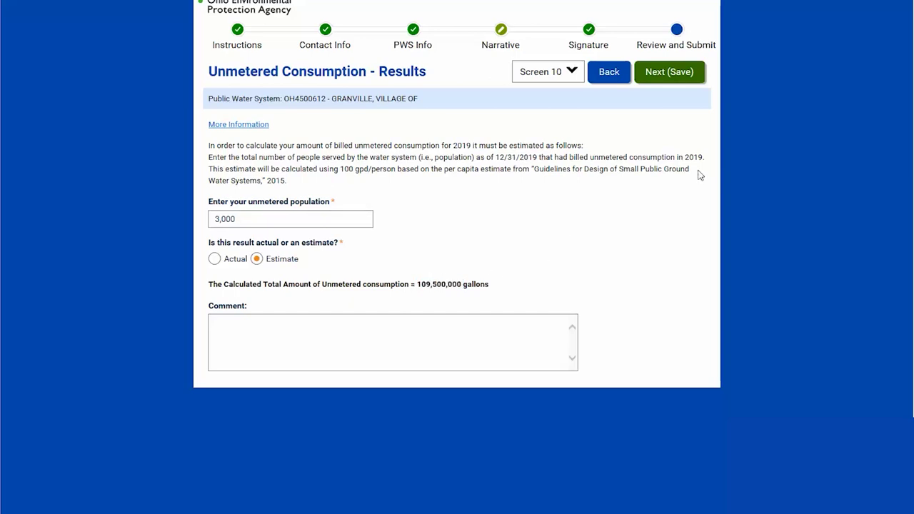
pyautogui.click(663, 81)
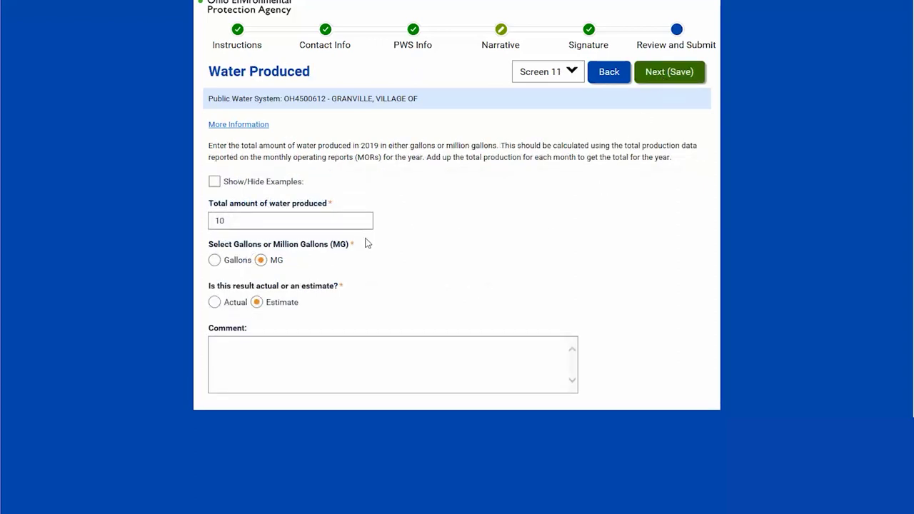
# - Save 10 MG water produced, 350 planned repairs and 225 unplanned repairs in turn
pyautogui.click(663, 78)
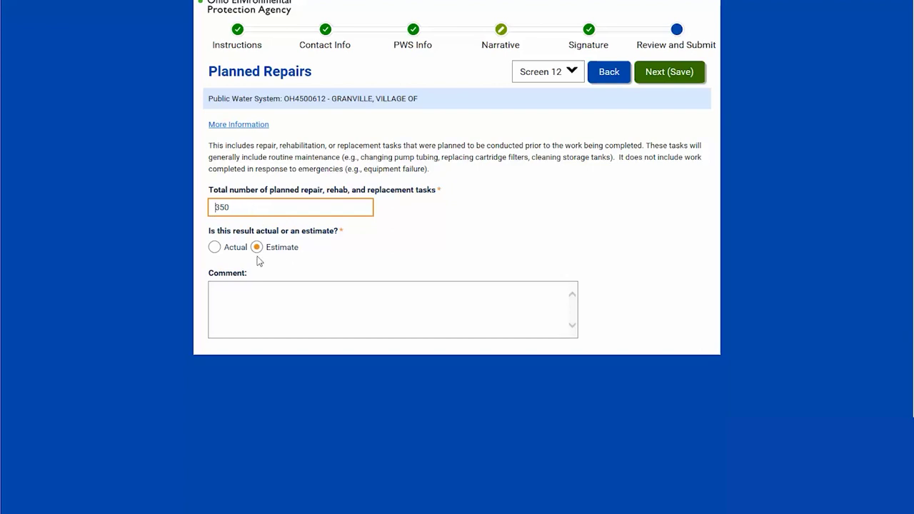
pyautogui.click(664, 73)
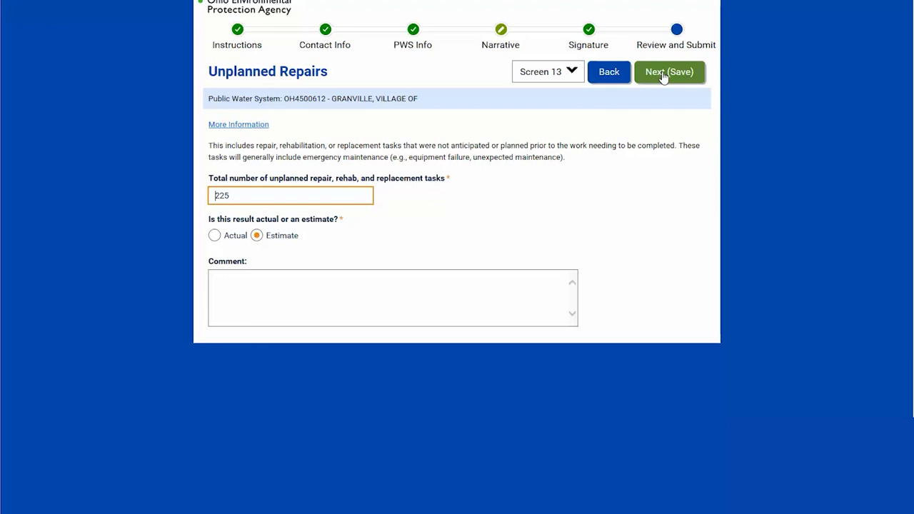
pyautogui.click(663, 74)
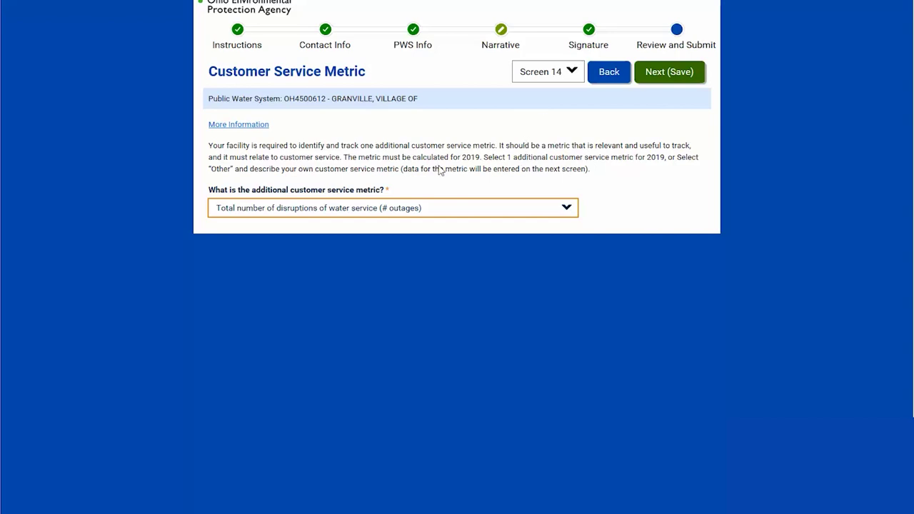
# - Try Other, then settle on Total number of water complaints as the metric and save
pyautogui.click(566, 210)
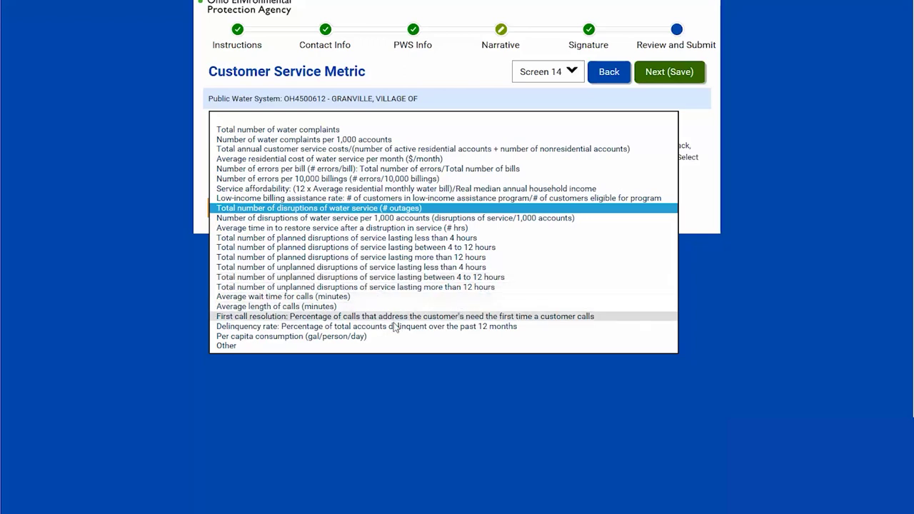
pyautogui.click(224, 346)
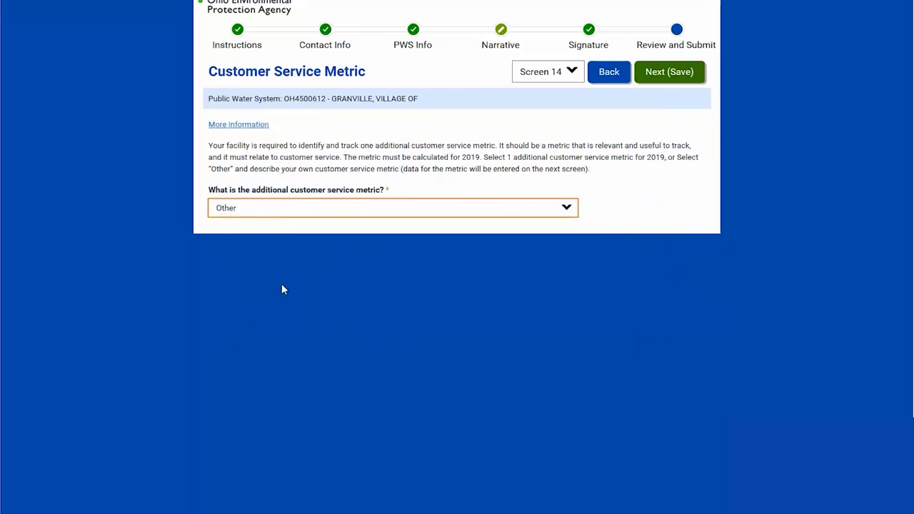
pyautogui.click(264, 252)
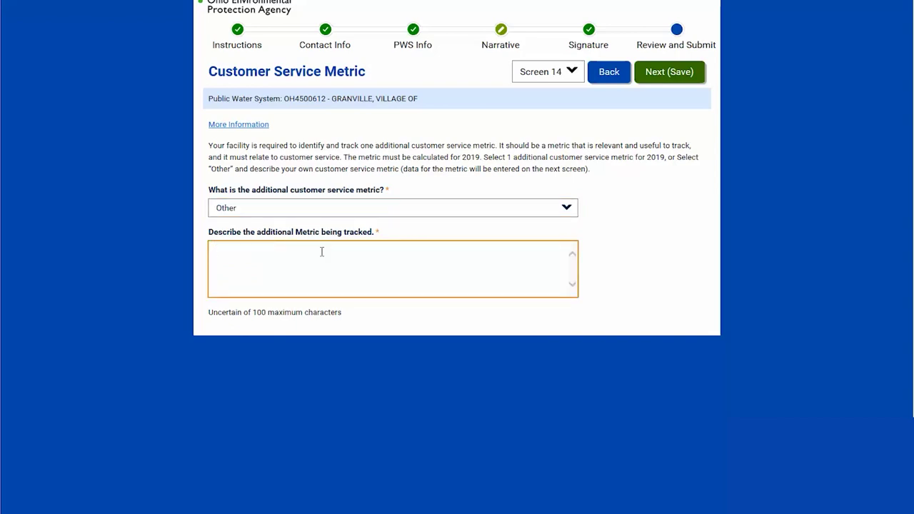
pyautogui.click(567, 210)
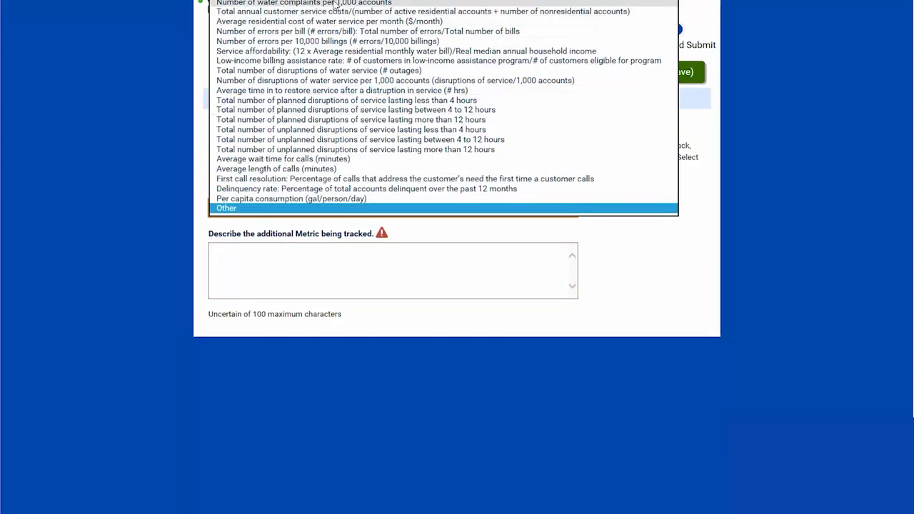
pyautogui.press('Escape')
pyautogui.press('Home')
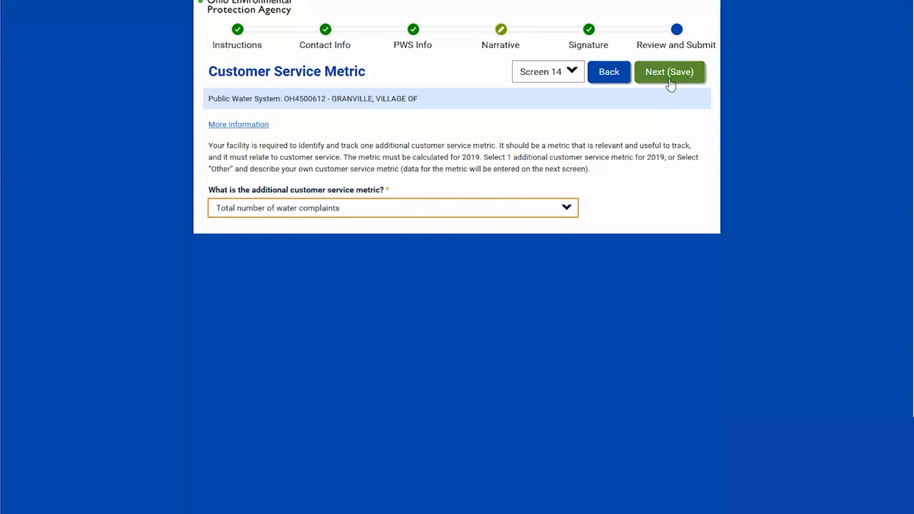
pyautogui.click(668, 77)
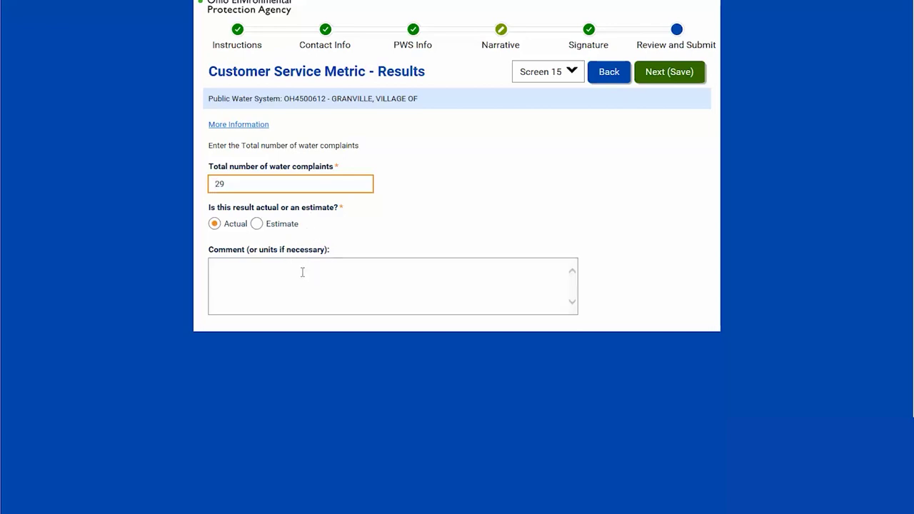
# - Save the 29 water complaints and accept the Metrics Review to reach Certification
pyautogui.click(664, 74)
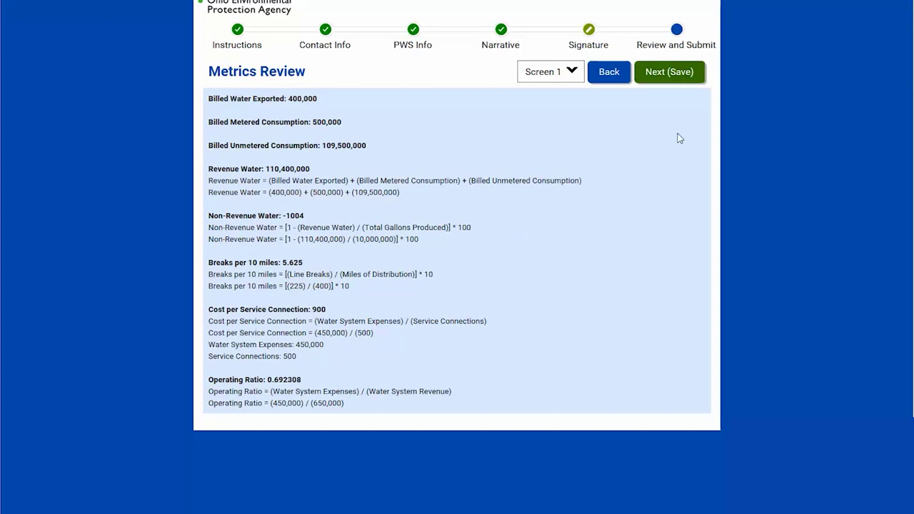
pyautogui.click(668, 72)
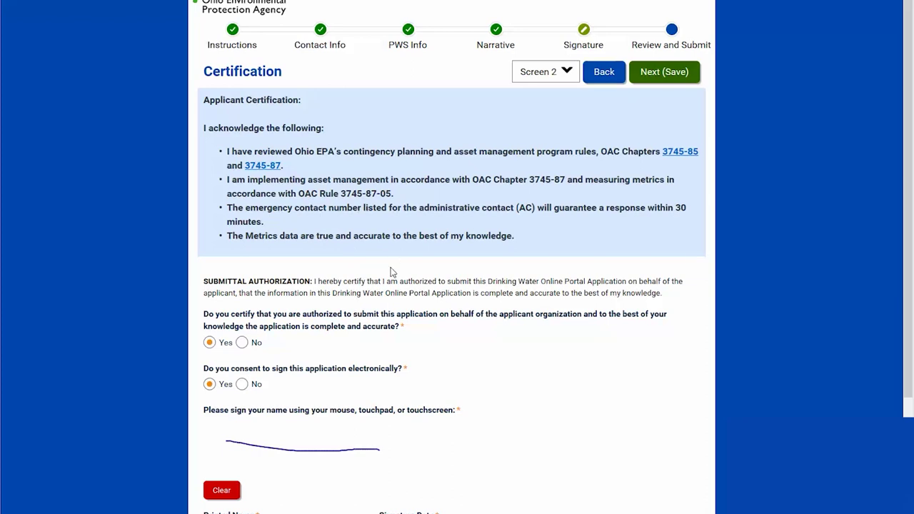
# - Change the signatory title on the Certification form to ES3
pyautogui.scroll(-1, 363, 313)
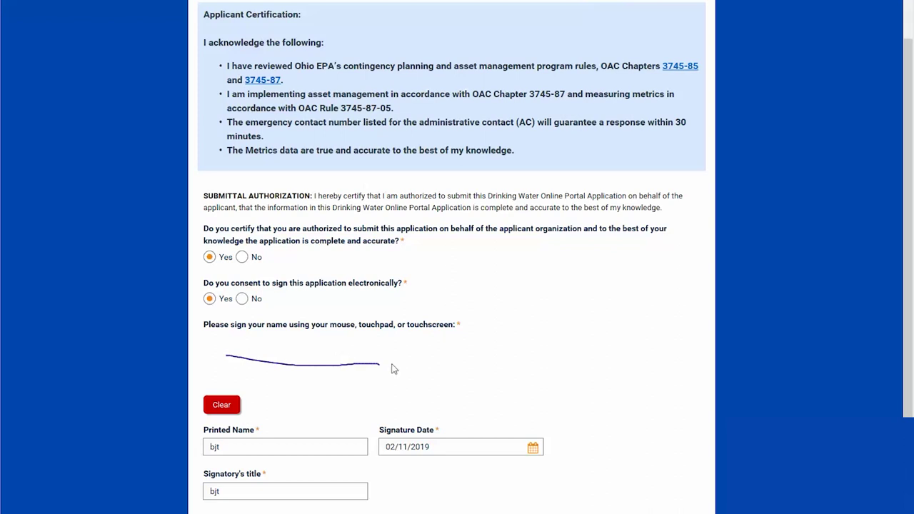
pyautogui.scroll(-1, 385, 383)
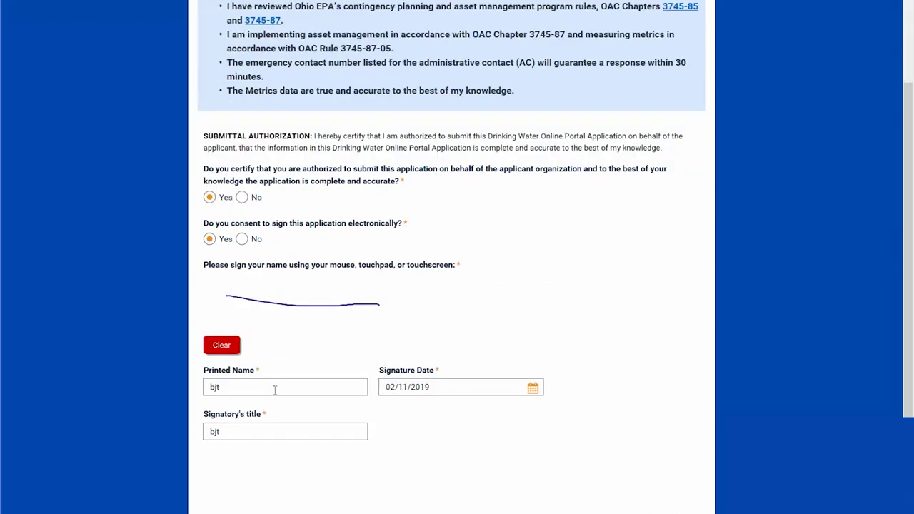
pyautogui.moveTo(222, 432); pyautogui.dragTo(205, 434)
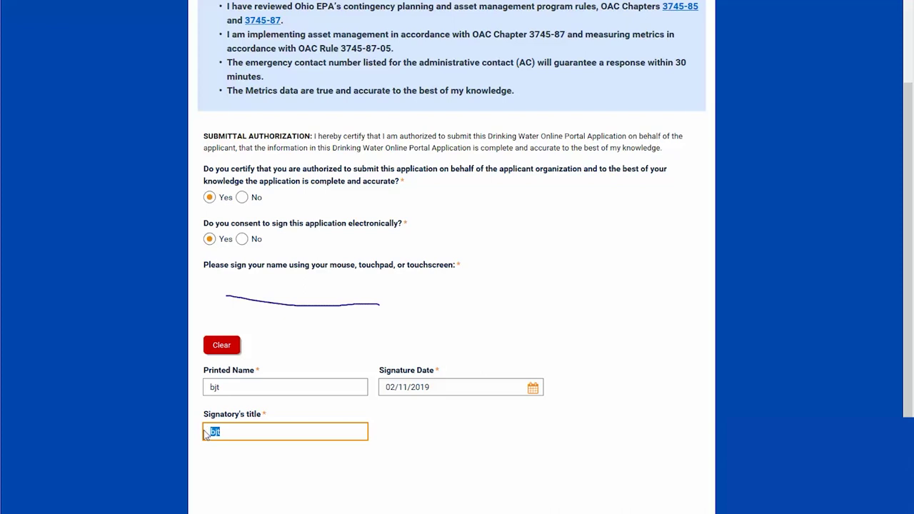
pyautogui.write('3')
# - Pick a signature date from the calendar, landing on 07/15/2019
pyautogui.click(532, 394)
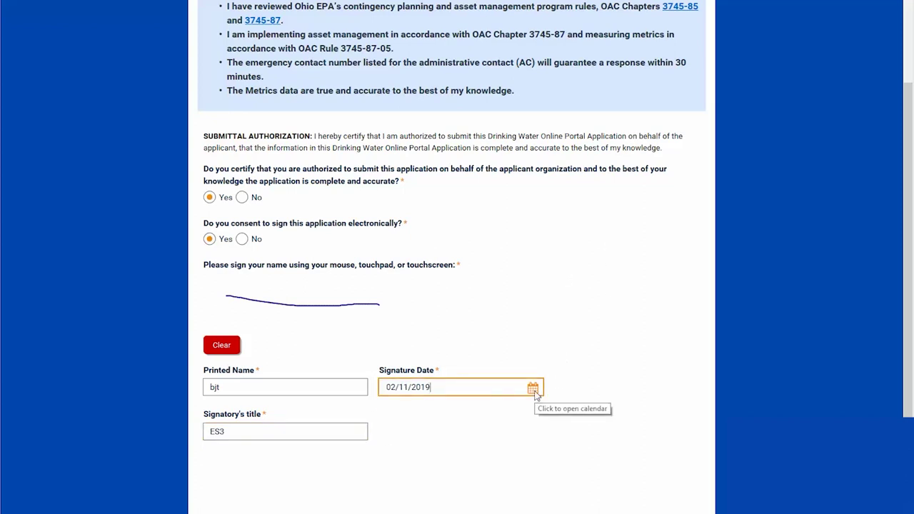
pyautogui.click(535, 390)
pyautogui.click(531, 396)
pyautogui.click(532, 397)
pyautogui.click(532, 397)
pyautogui.click(531, 397)
pyautogui.click(531, 397)
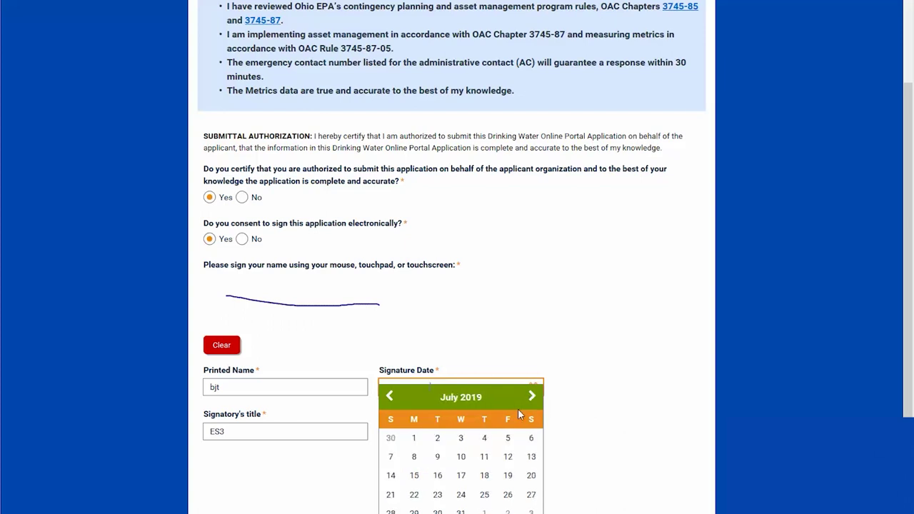
pyautogui.click(414, 476)
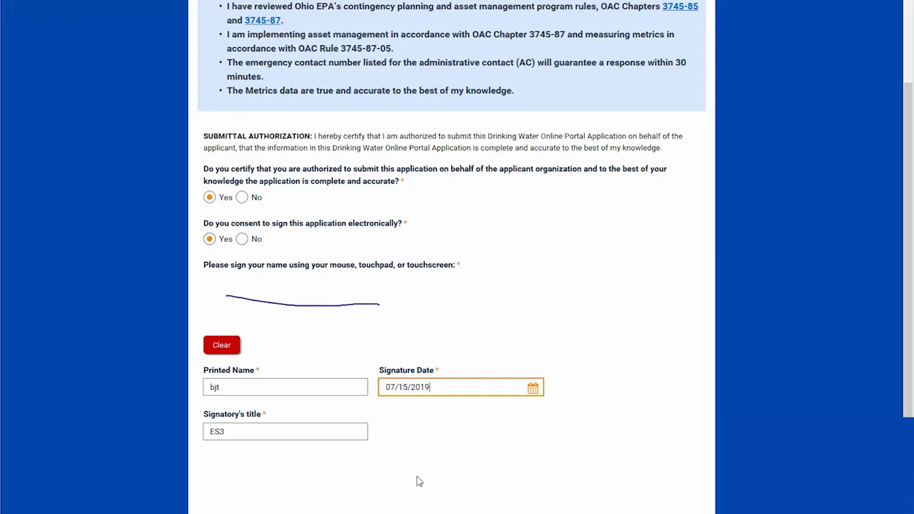
# - Correct the signature date to July 15, 2020 using the calendar
pyautogui.click(534, 393)
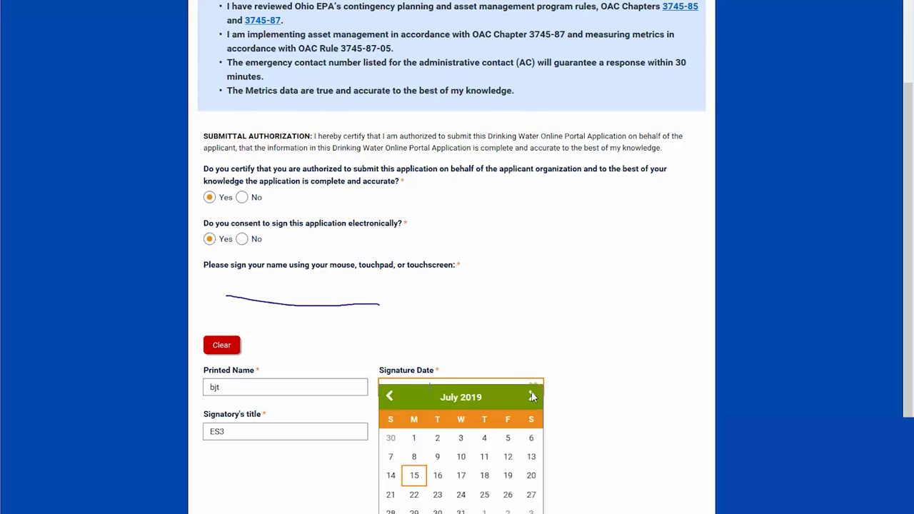
pyautogui.click(532, 397)
pyautogui.click(532, 397)
pyautogui.click(532, 397)
pyautogui.click(532, 397)
pyautogui.click(532, 397)
pyautogui.click(532, 397)
pyautogui.click(532, 397)
pyautogui.click(532, 397)
pyautogui.click(532, 397)
pyautogui.click(532, 397)
pyautogui.click(532, 397)
pyautogui.click(532, 397)
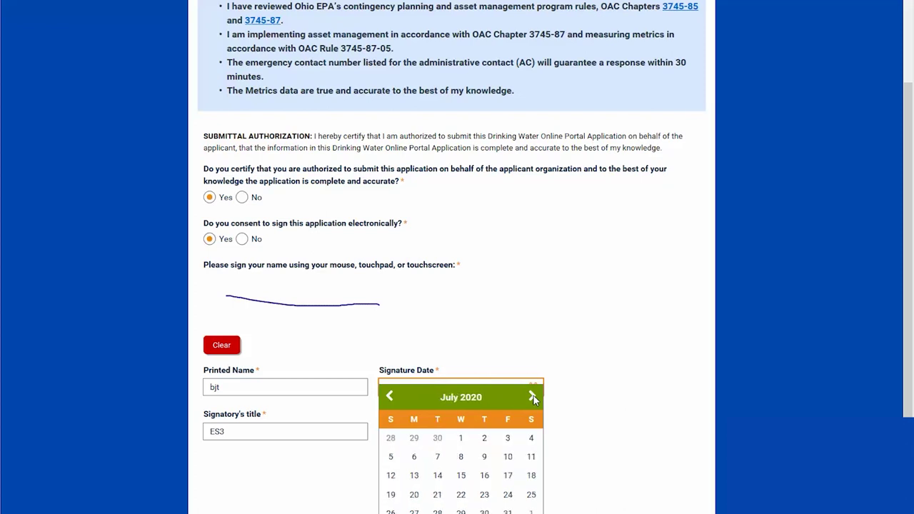
pyautogui.click(460, 480)
pyautogui.scroll(2, 642, 225)
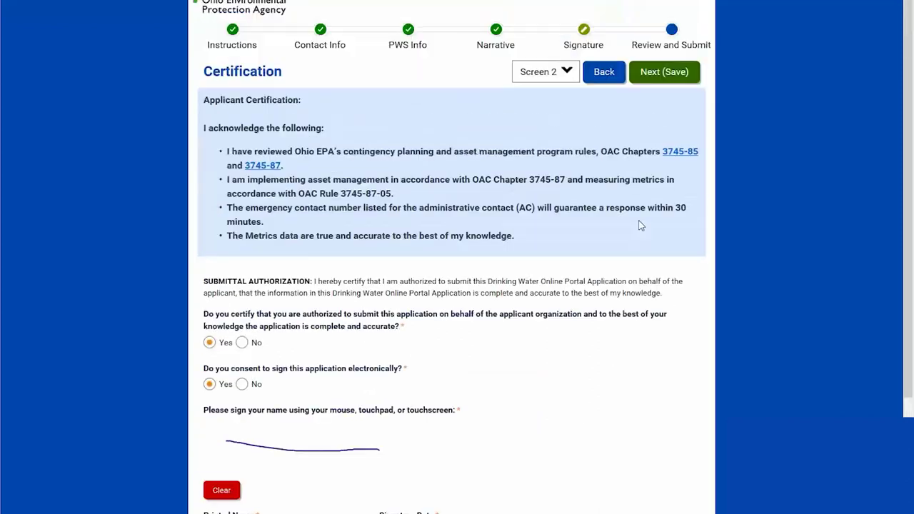
# - Save the certification and open the draft Inventory and Metrics.pdf report
pyautogui.click(661, 74)
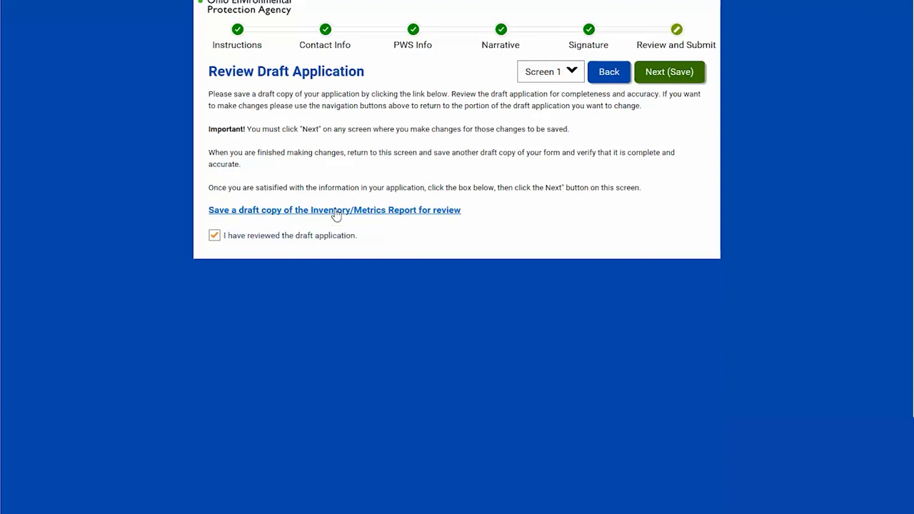
pyautogui.click(335, 212)
pyautogui.click(337, 242)
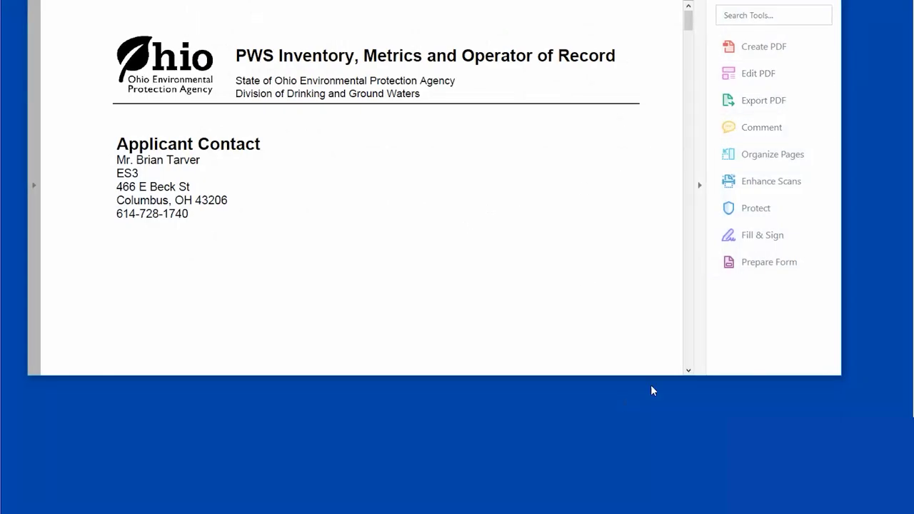
# - Enlarge the report window and check the population (650 vs 500) and projected license fee
pyautogui.moveTo(640, 376); pyautogui.dragTo(653, 484)
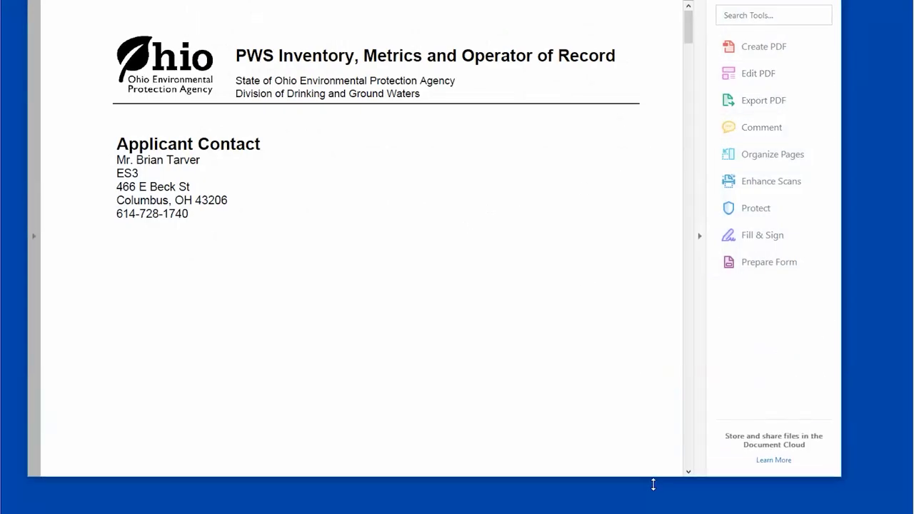
pyautogui.scroll(-5, 509, 319)
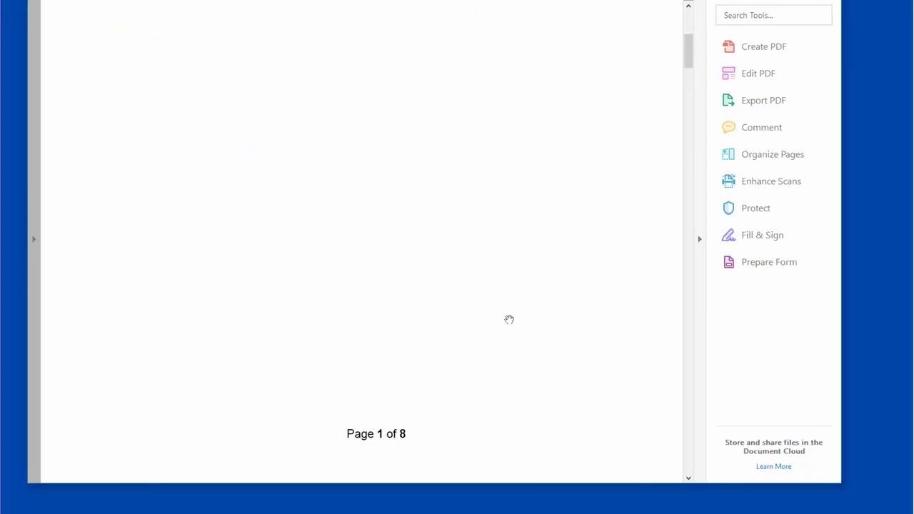
pyautogui.scroll(-10, 509, 320)
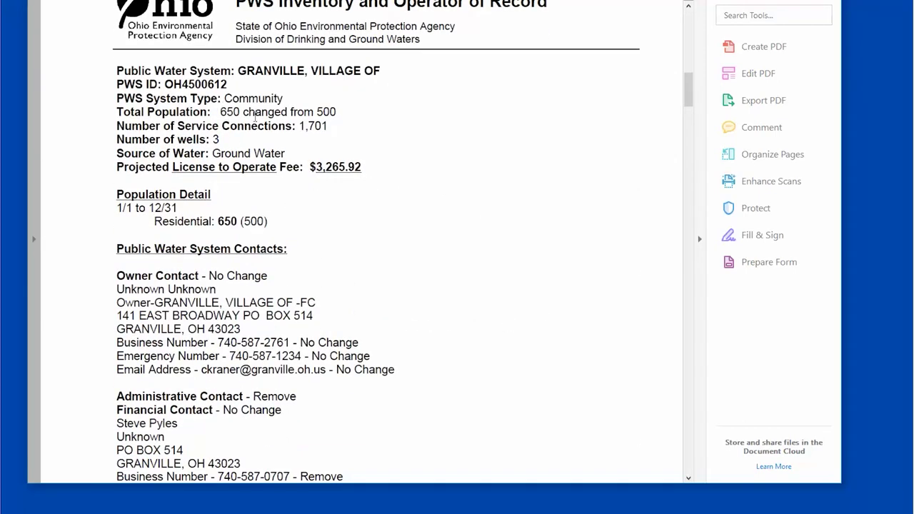
pyautogui.moveTo(221, 112); pyautogui.dragTo(241, 112)
pyautogui.moveTo(317, 113); pyautogui.dragTo(339, 113)
pyautogui.click(342, 129)
pyautogui.moveTo(317, 166); pyautogui.dragTo(362, 170)
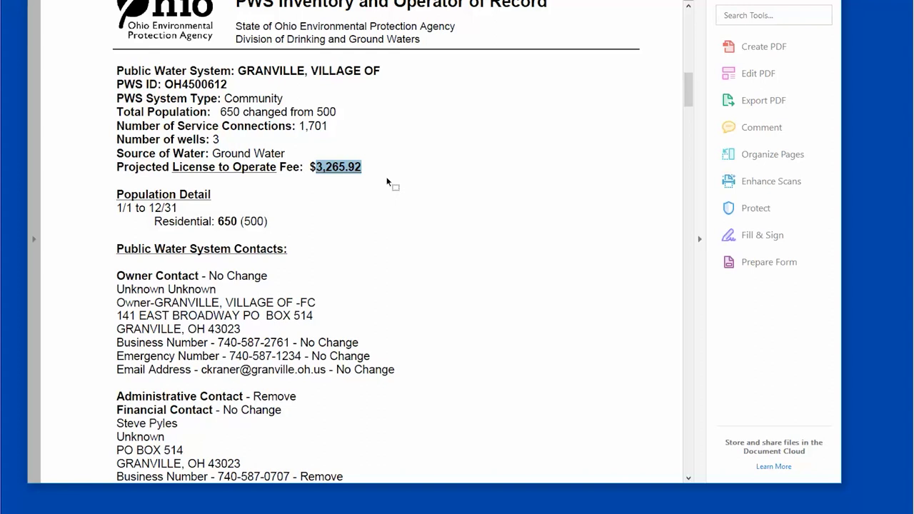
pyautogui.click(378, 228)
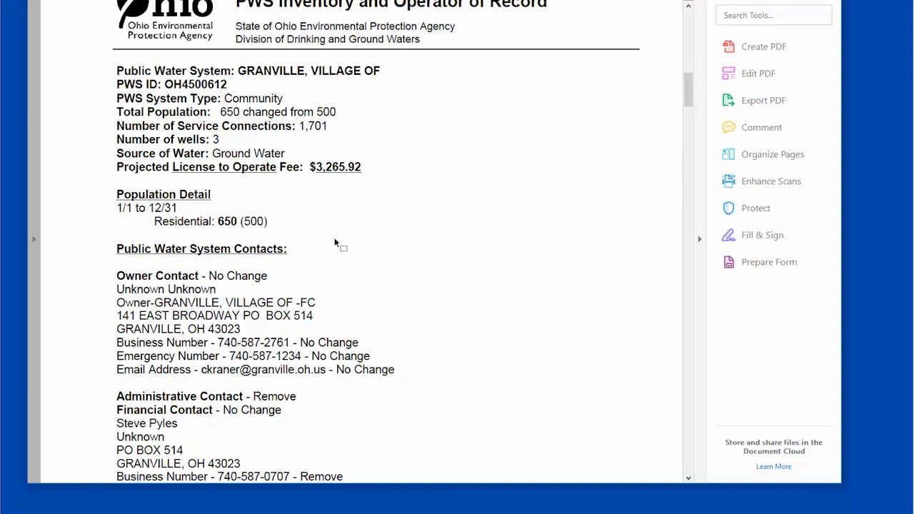
# - Scroll past the page 5 signature section down to the ORC Notification Form
pyautogui.scroll(-4, 343, 241)
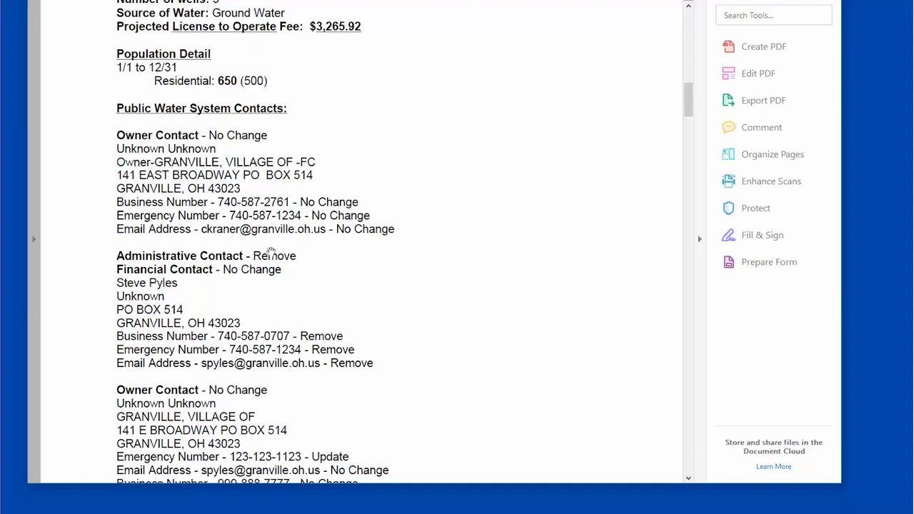
pyautogui.scroll(-2, 278, 259)
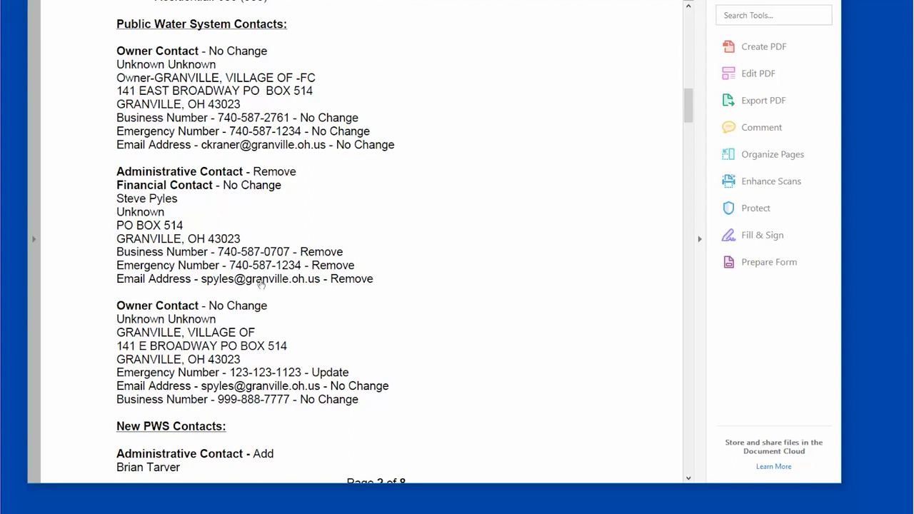
pyautogui.scroll(-3, 261, 283)
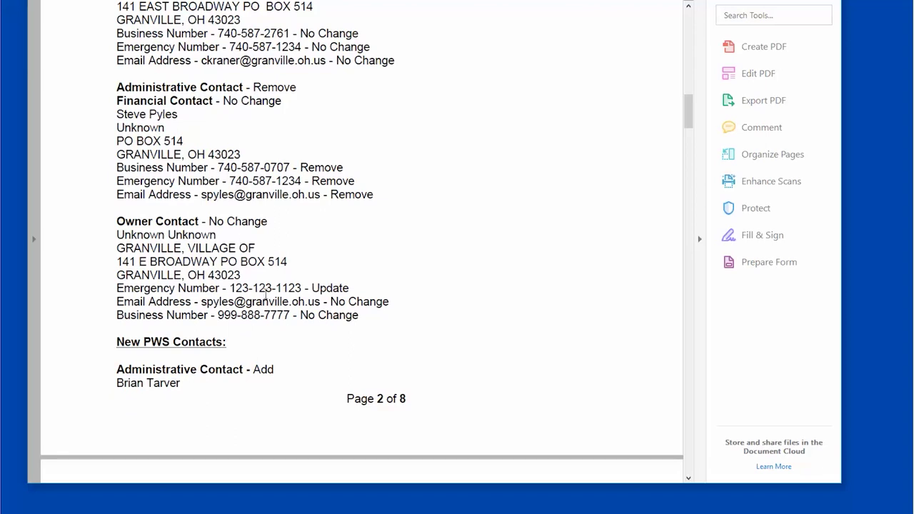
pyautogui.scroll(-6, 255, 288)
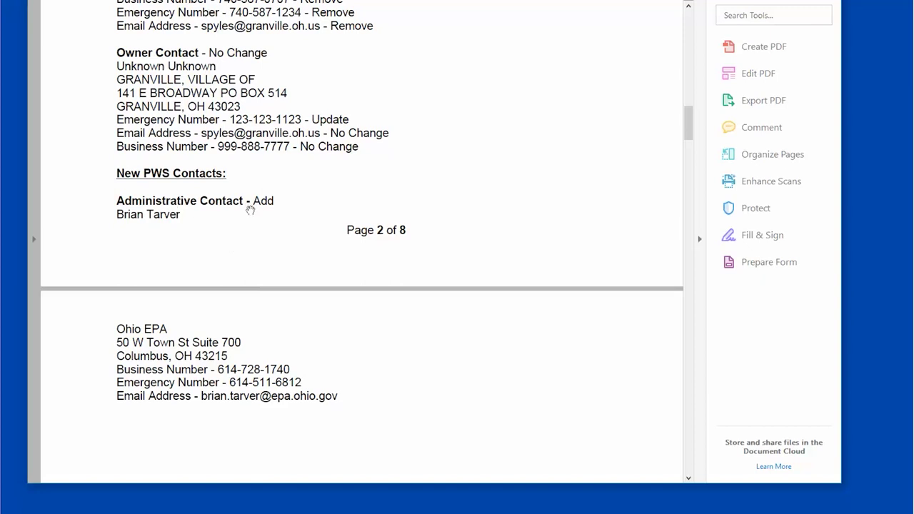
pyautogui.scroll(-2, 248, 286)
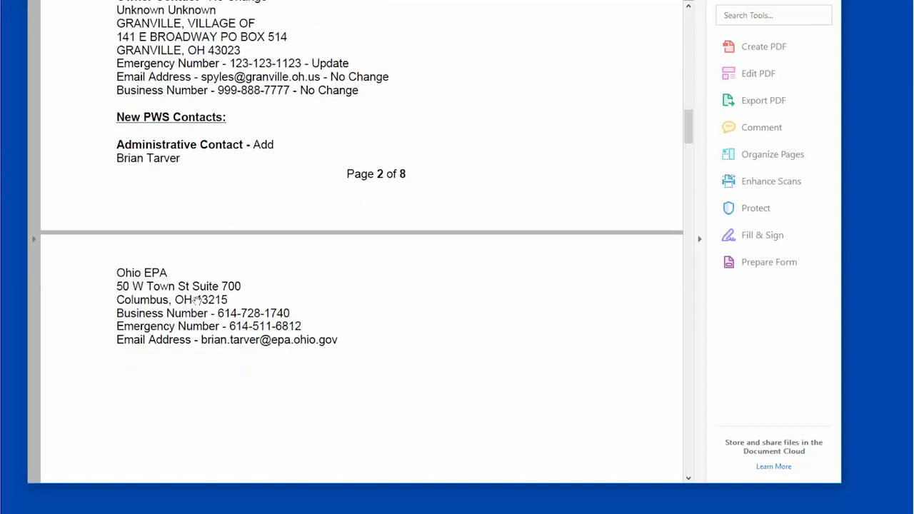
pyautogui.scroll(-10, 268, 336)
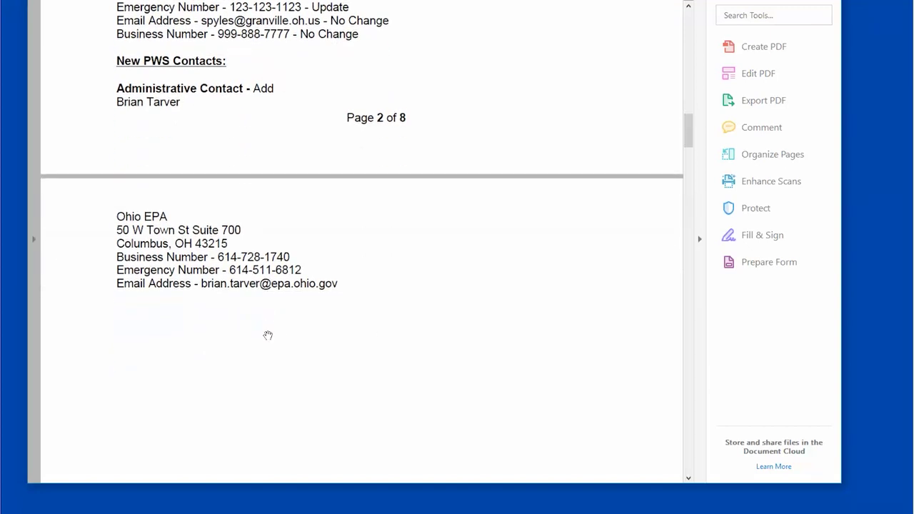
pyautogui.scroll(-10, 268, 335)
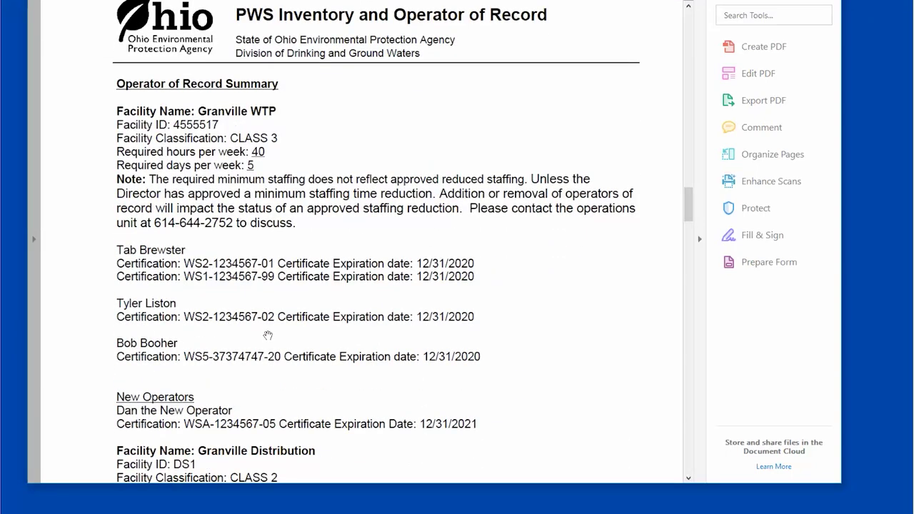
pyautogui.scroll(-1, 268, 335)
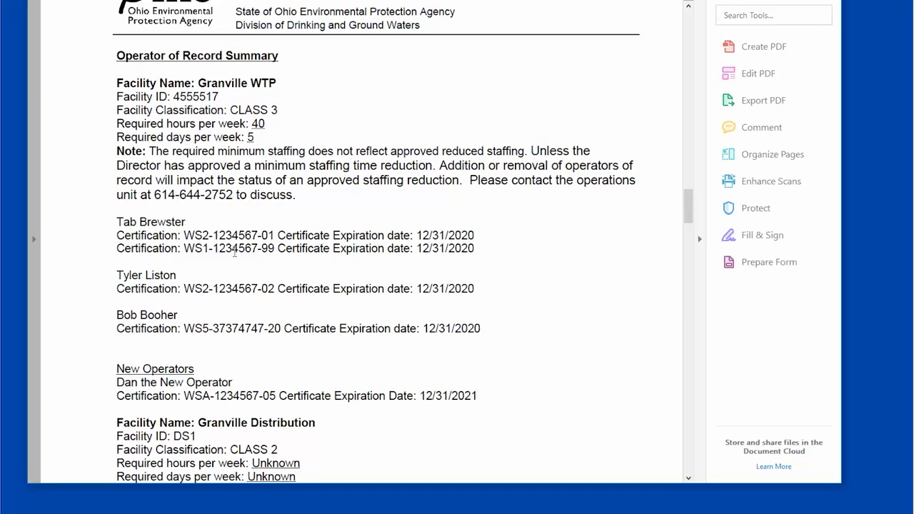
pyautogui.scroll(-2, 235, 252)
pyautogui.scroll(-2, 237, 260)
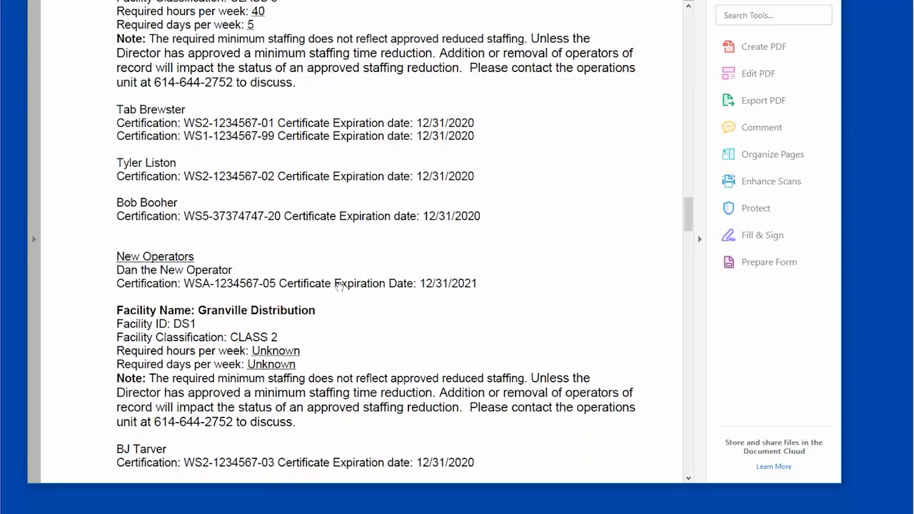
pyautogui.scroll(-6, 339, 285)
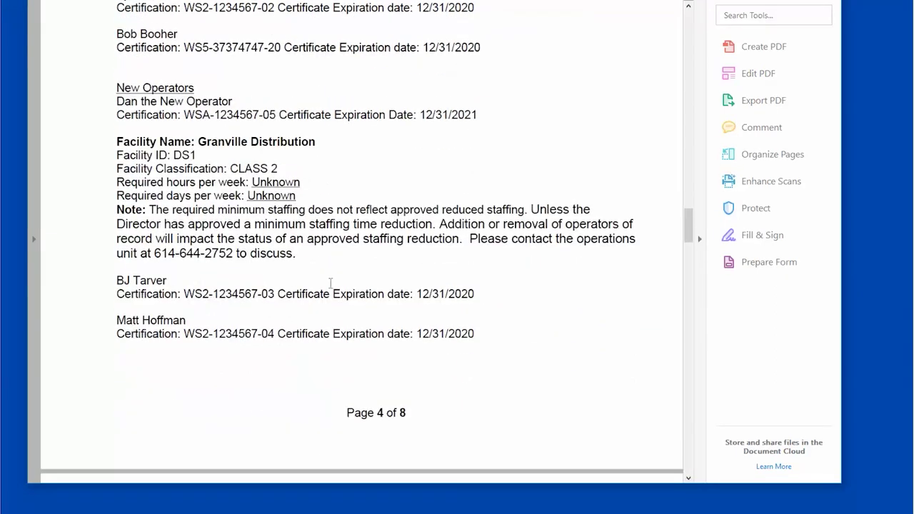
pyautogui.scroll(-12, 269, 268)
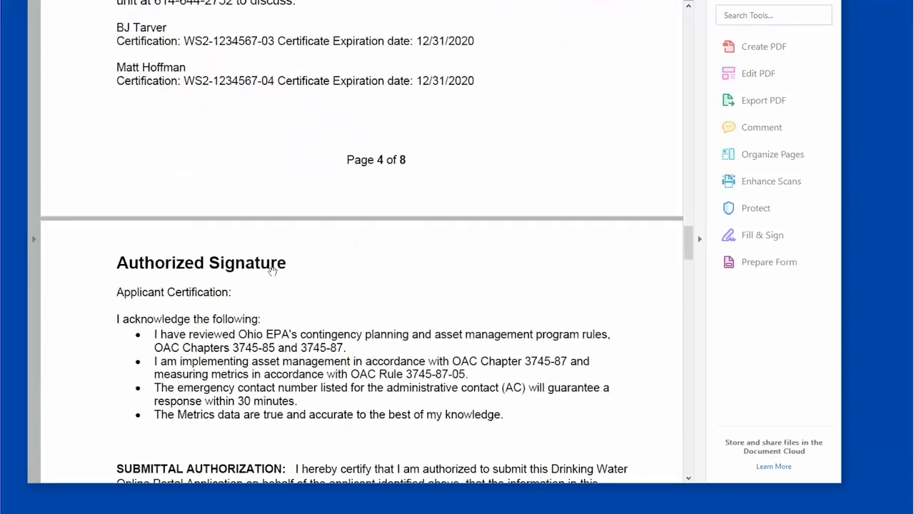
pyautogui.scroll(-7, 272, 271)
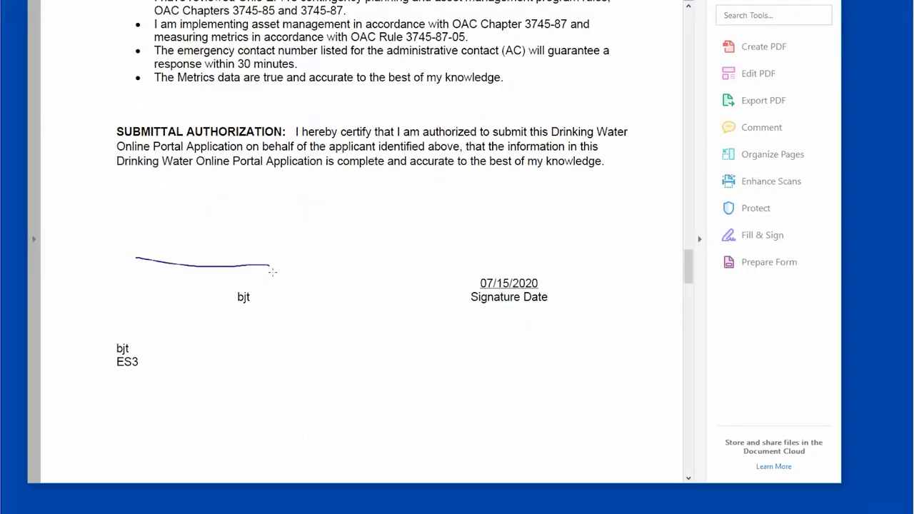
pyautogui.scroll(-13, 298, 278)
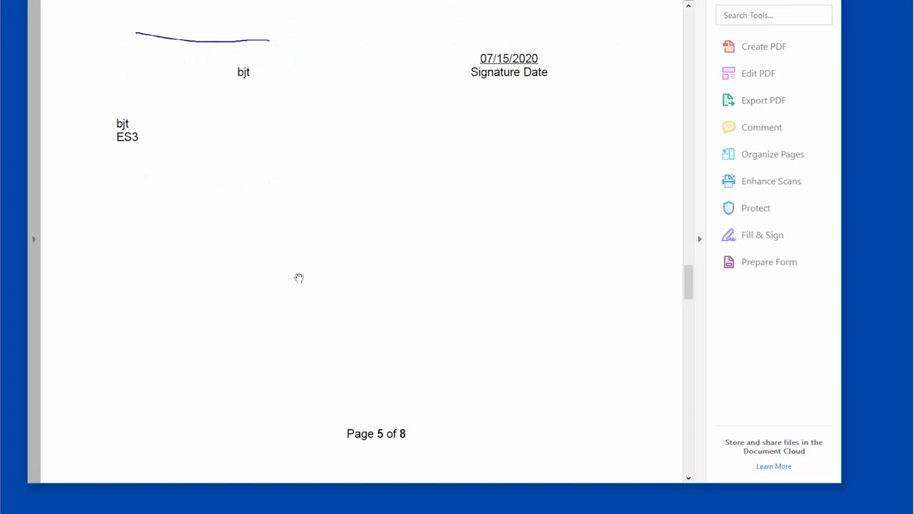
pyautogui.scroll(-10, 299, 278)
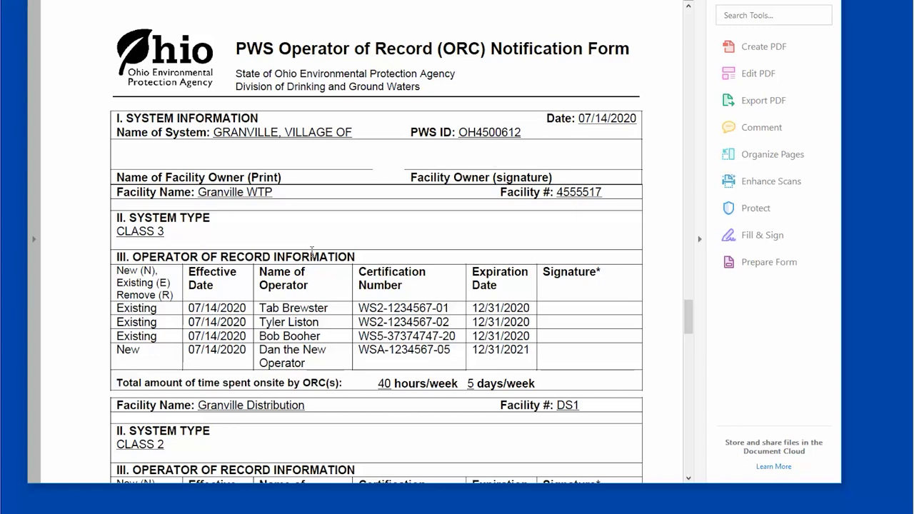
# - Scroll through the ORC and PWS Metrics pages to the end of page 8, then close Acrobat
pyautogui.scroll(-1, 312, 251)
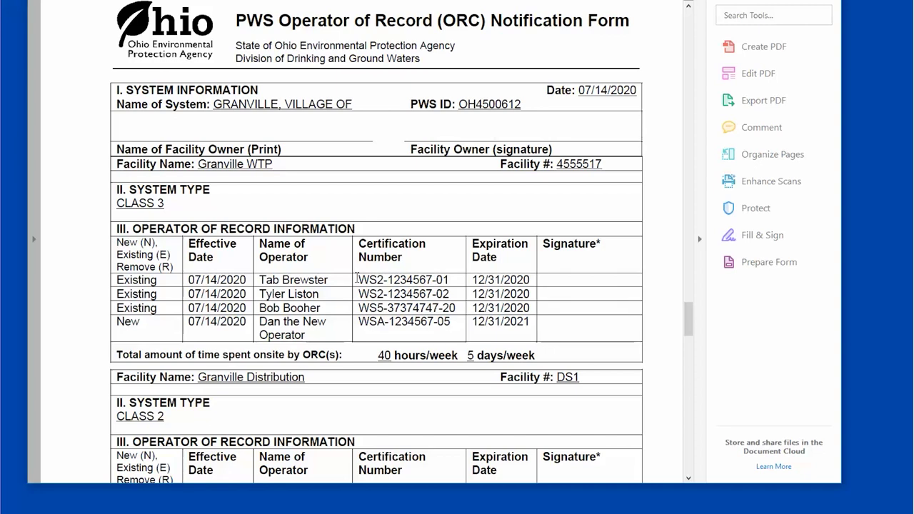
pyautogui.scroll(-3, 357, 278)
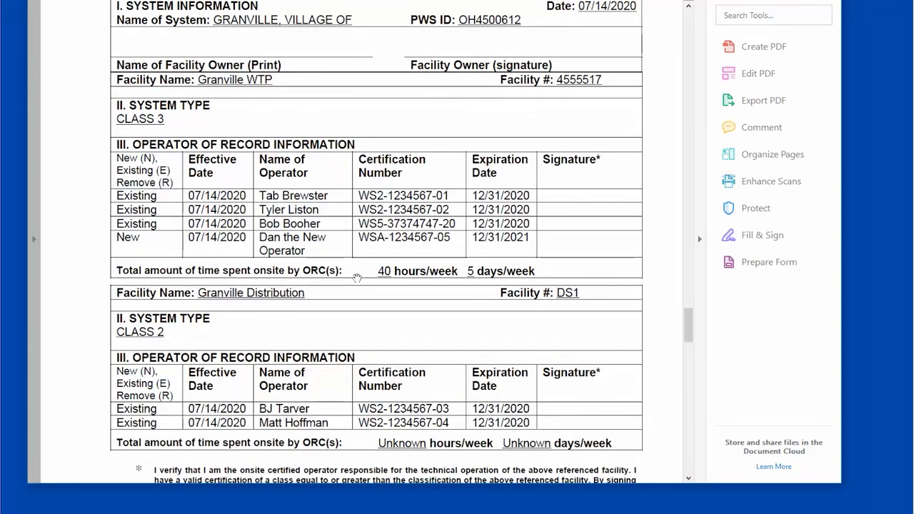
pyautogui.scroll(-7, 357, 278)
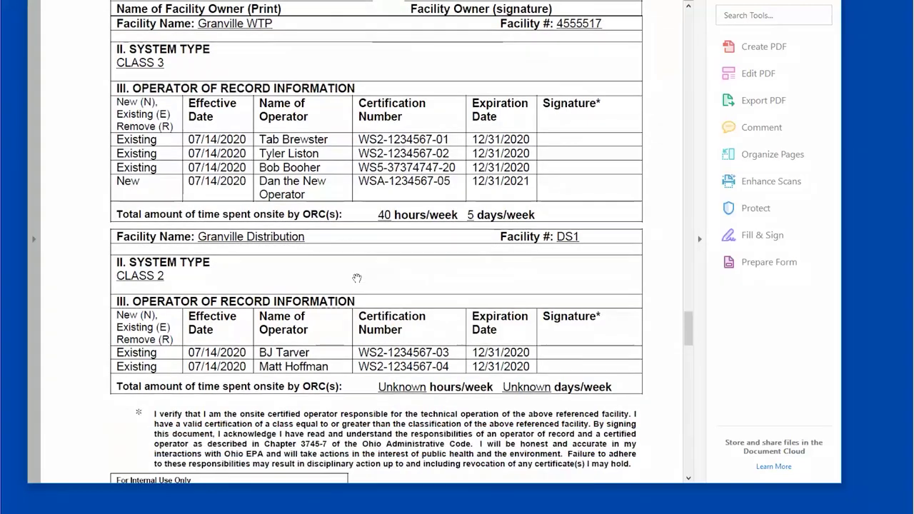
pyautogui.scroll(-15, 357, 278)
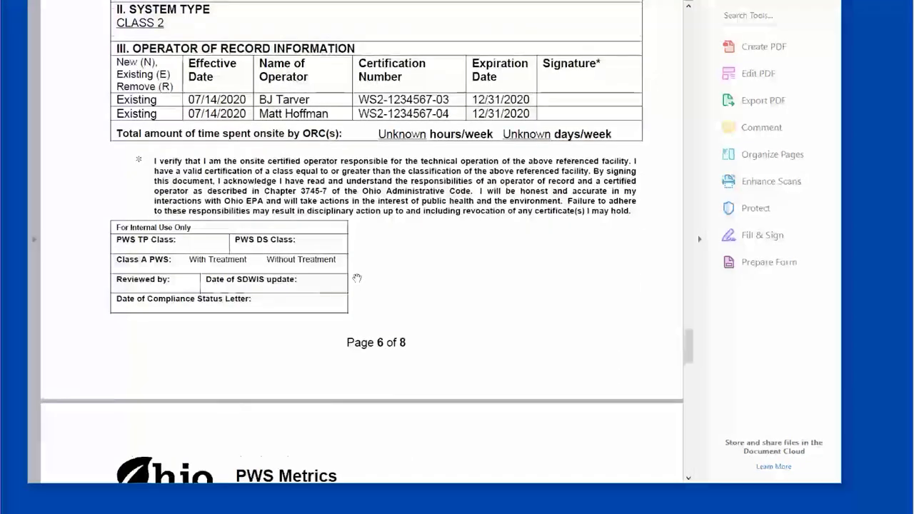
pyautogui.scroll(-3, 356, 278)
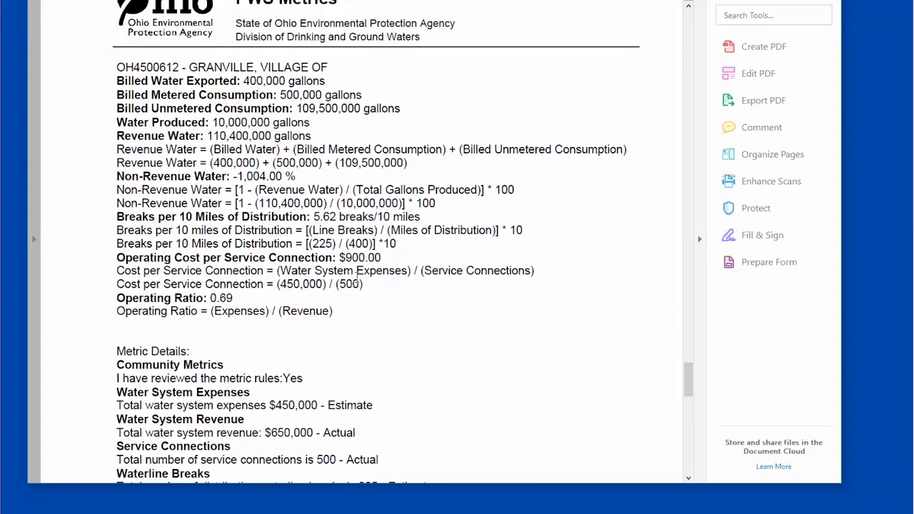
pyautogui.scroll(-1, 356, 277)
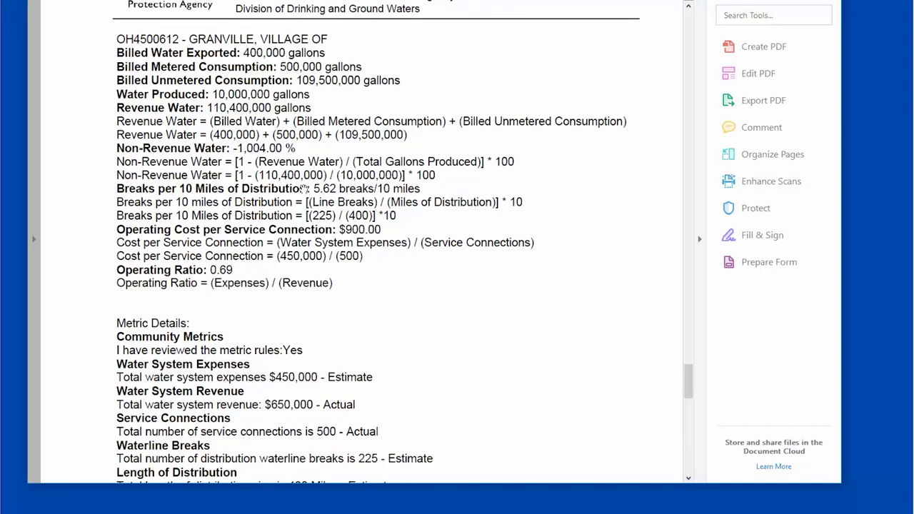
pyautogui.scroll(-1, 306, 203)
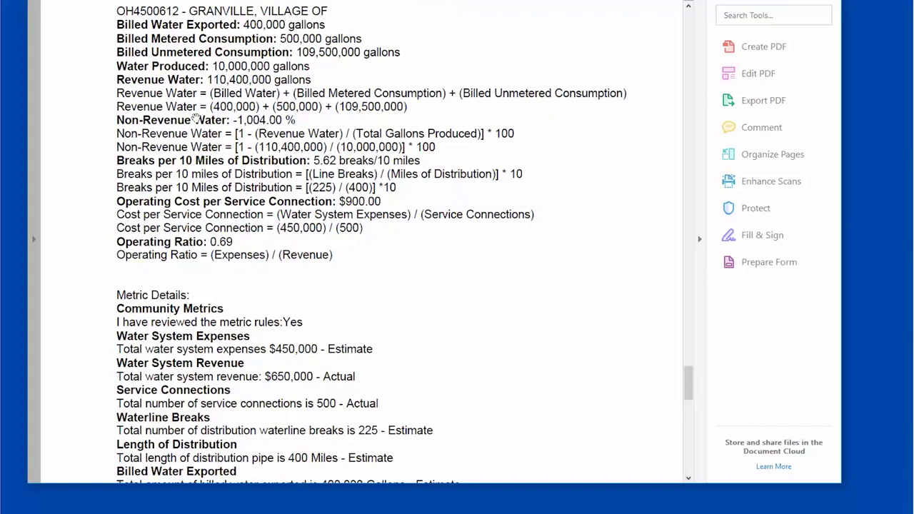
pyautogui.scroll(-6, 268, 273)
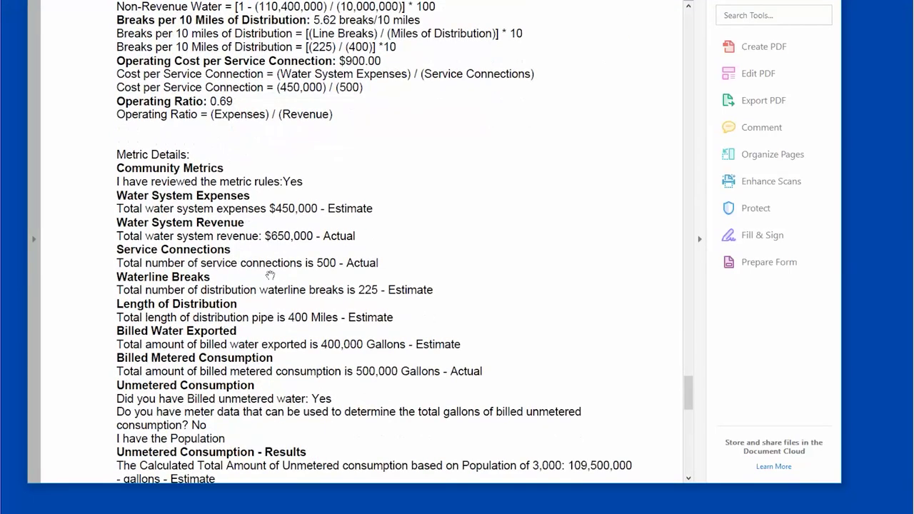
pyautogui.scroll(-10, 270, 274)
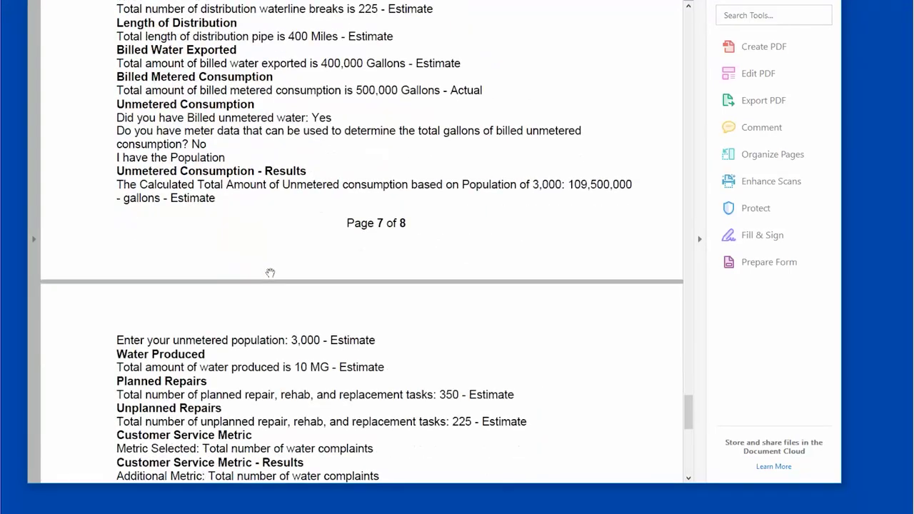
pyautogui.scroll(-12, 270, 273)
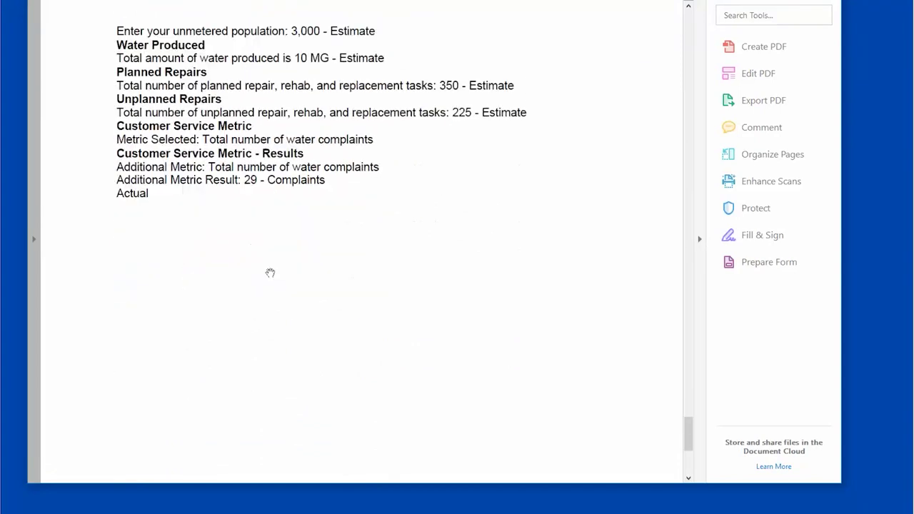
pyautogui.scroll(-4, 270, 273)
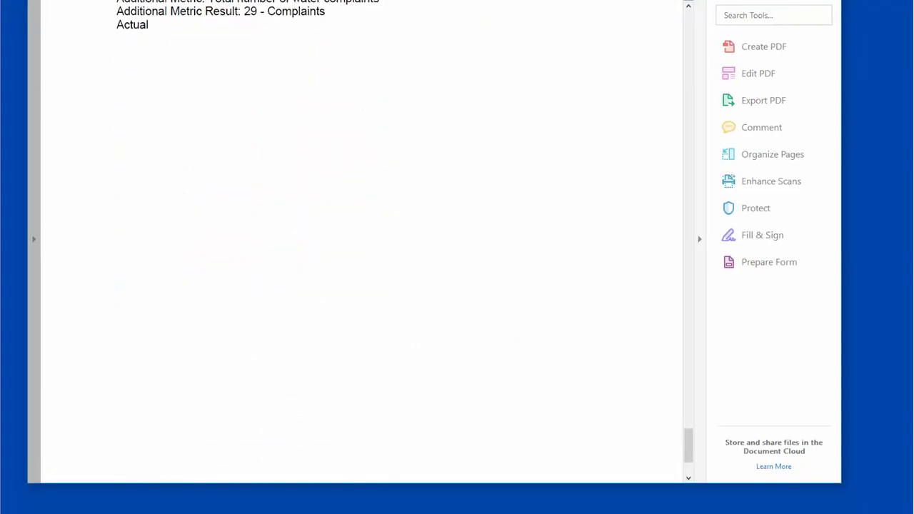
pyautogui.hotkey('alt', 'F4')
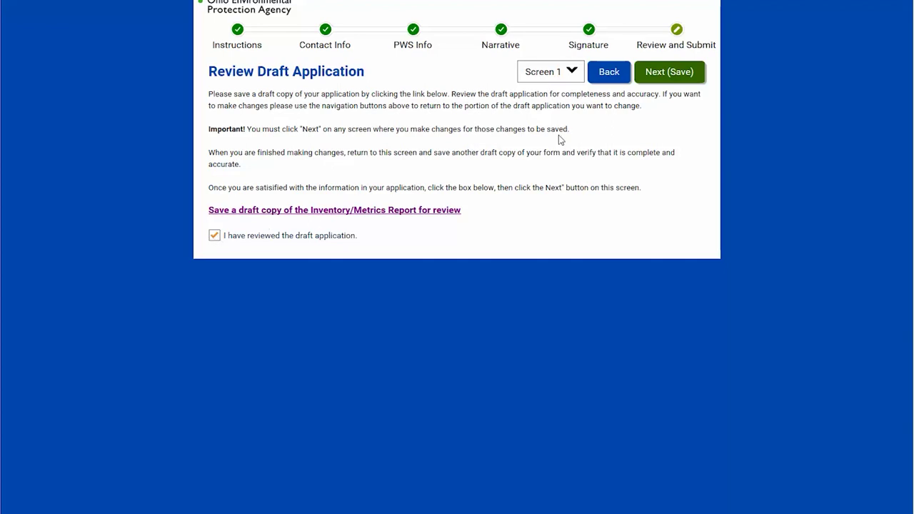
# - Submit the final application and open the final Inventory and Metrics.pdf copy
pyautogui.click(669, 75)
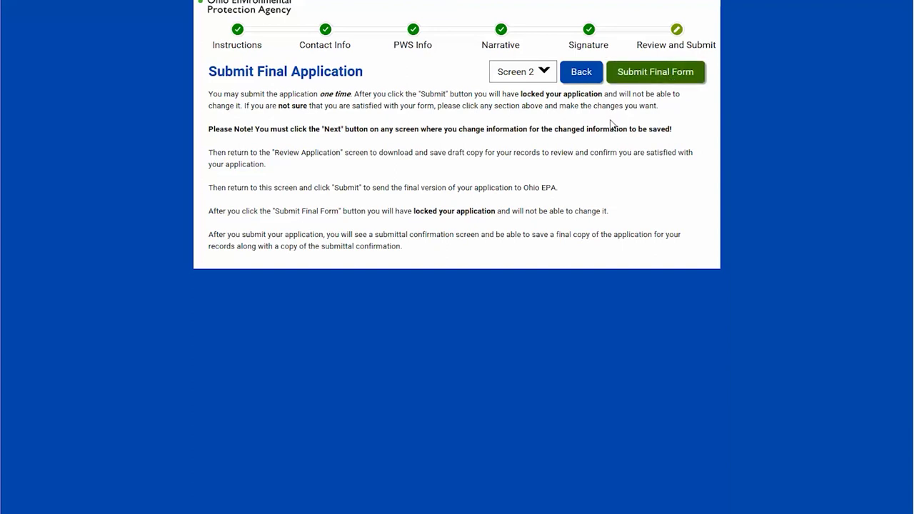
pyautogui.click(648, 73)
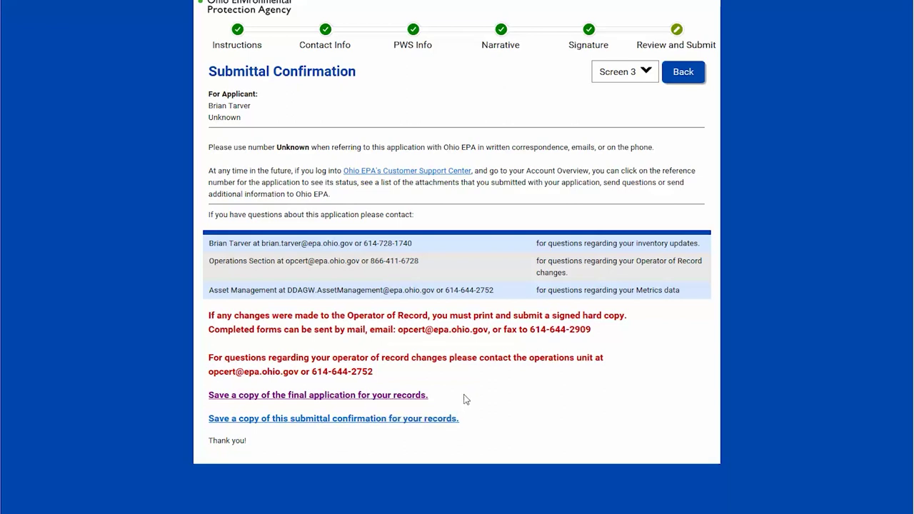
pyautogui.click(376, 396)
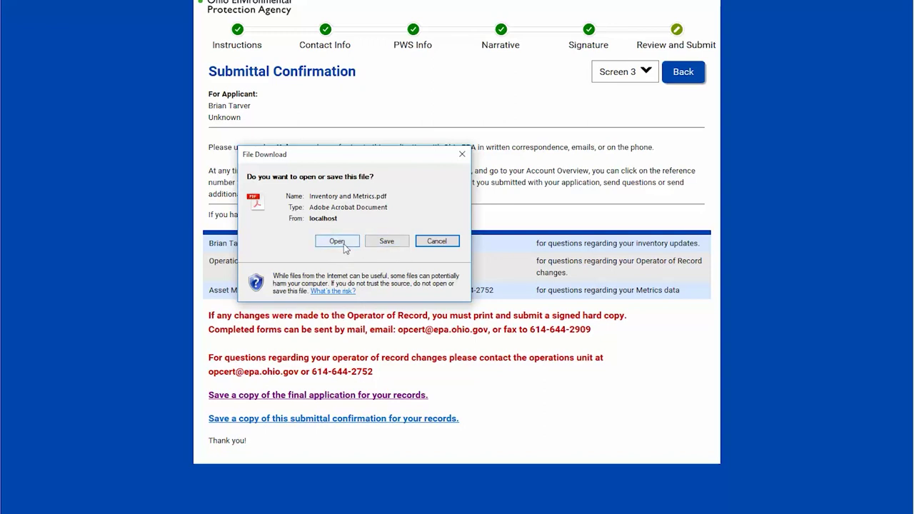
pyautogui.click(338, 241)
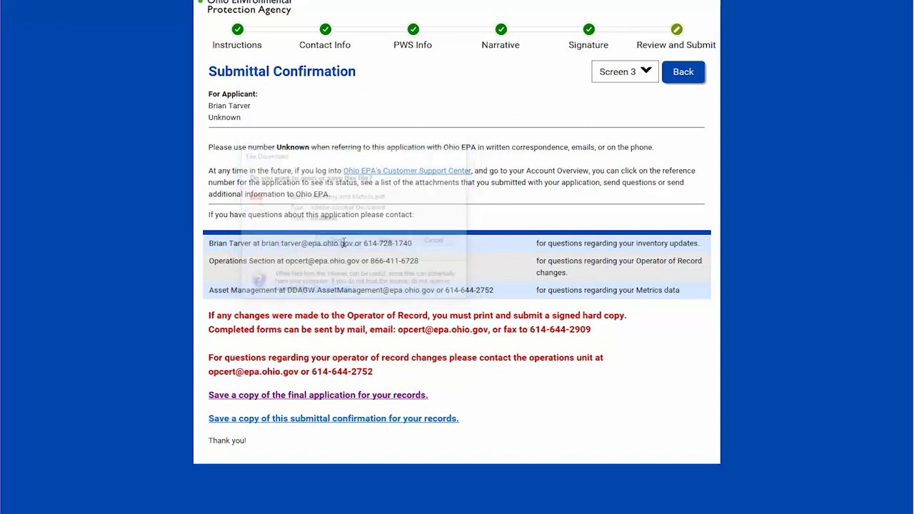
# - Scroll through page 2's system and contact details, then back up toward page 1
pyautogui.scroll(-10, 428, 245)
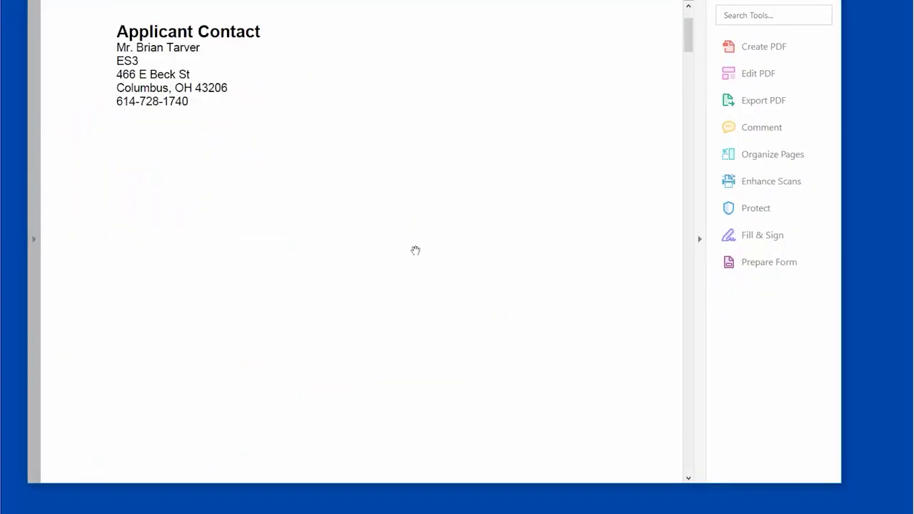
pyautogui.scroll(-5, 414, 296)
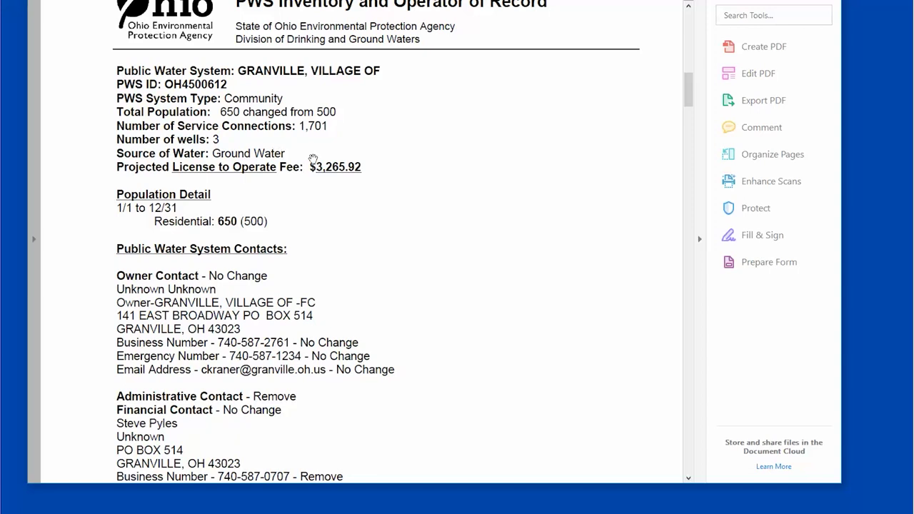
pyautogui.scroll(-1, 341, 255)
pyautogui.scroll(-2, 341, 256)
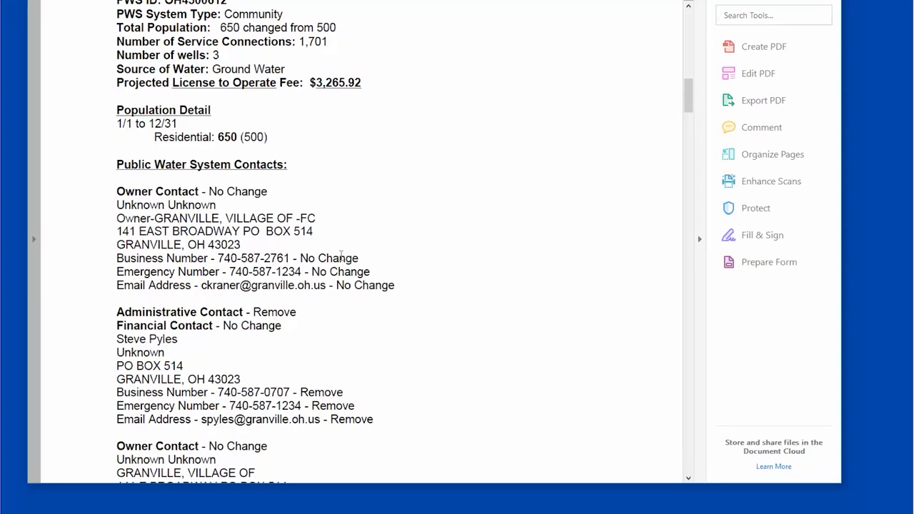
pyautogui.scroll(20, 342, 256)
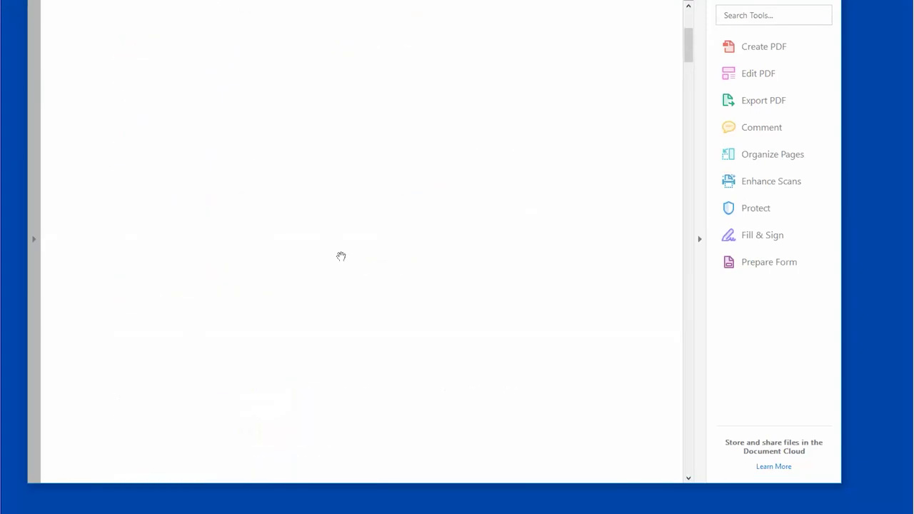